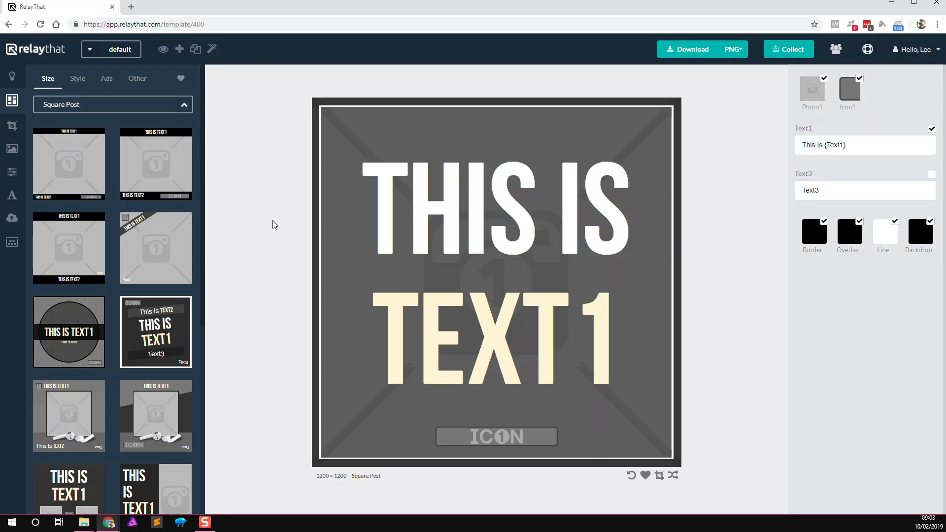
Create a new project named "Agency Transformation Live" from the Agency preset.
left_click(181, 49)
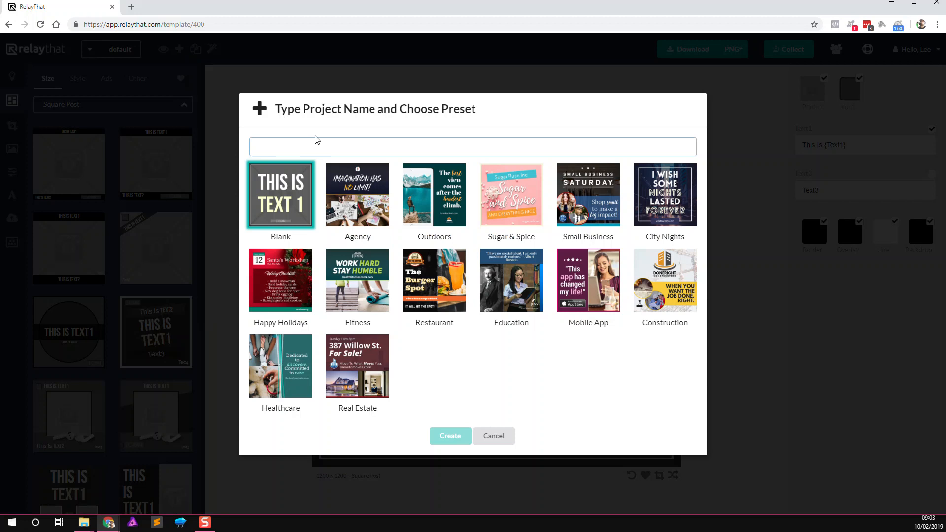
type("Ag")
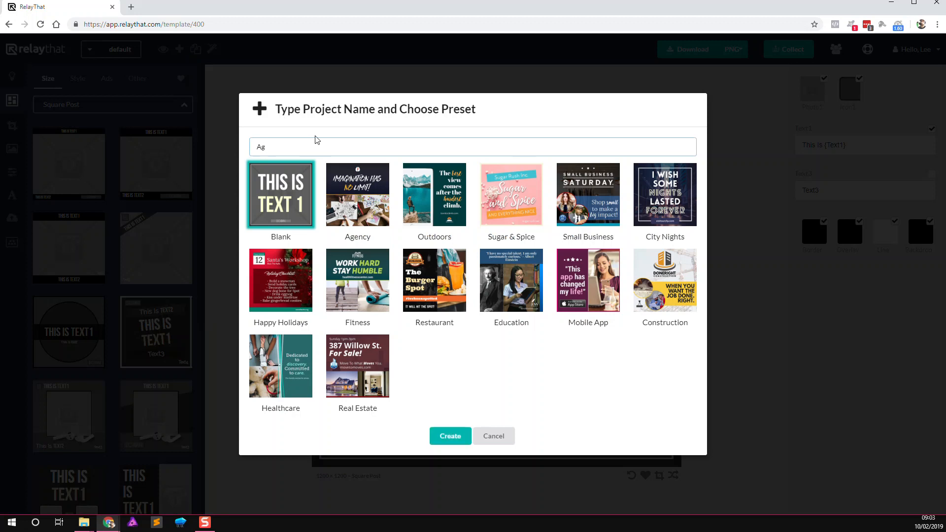
type("ency Transformation Live")
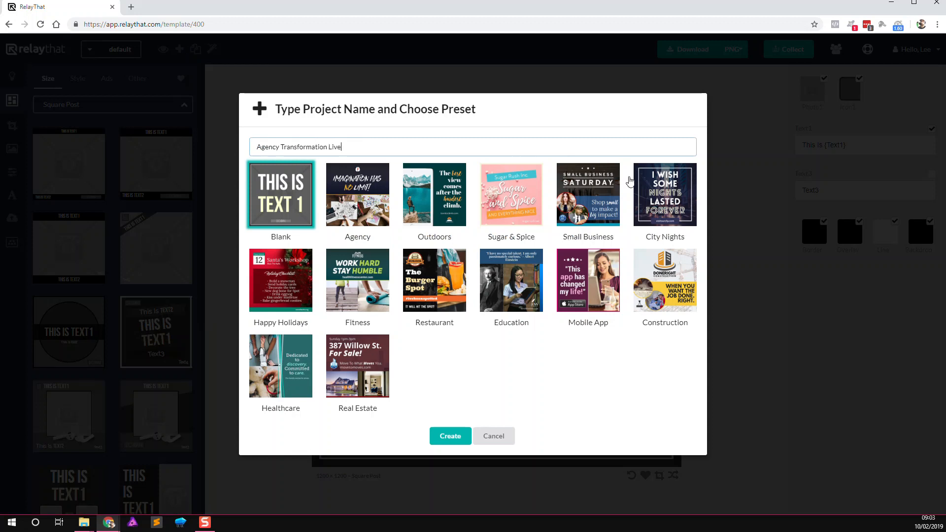
left_click(365, 202)
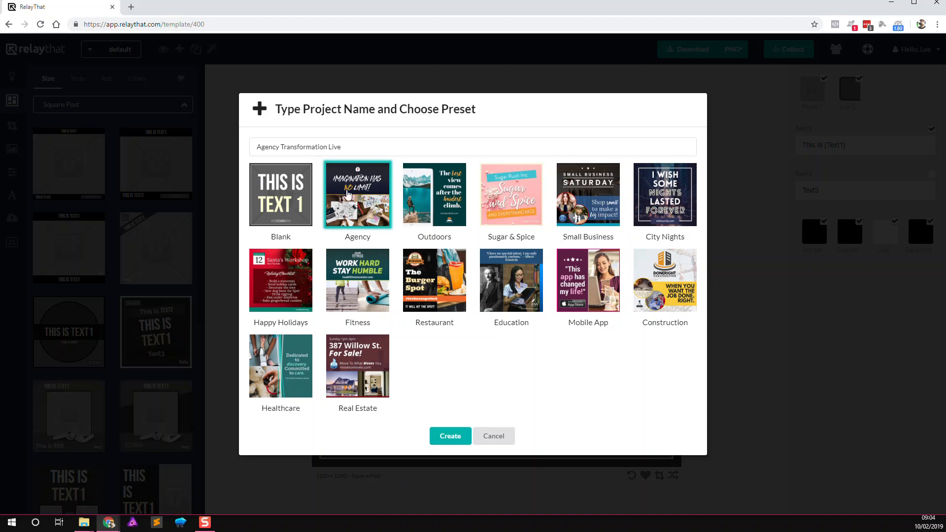
left_click(443, 437)
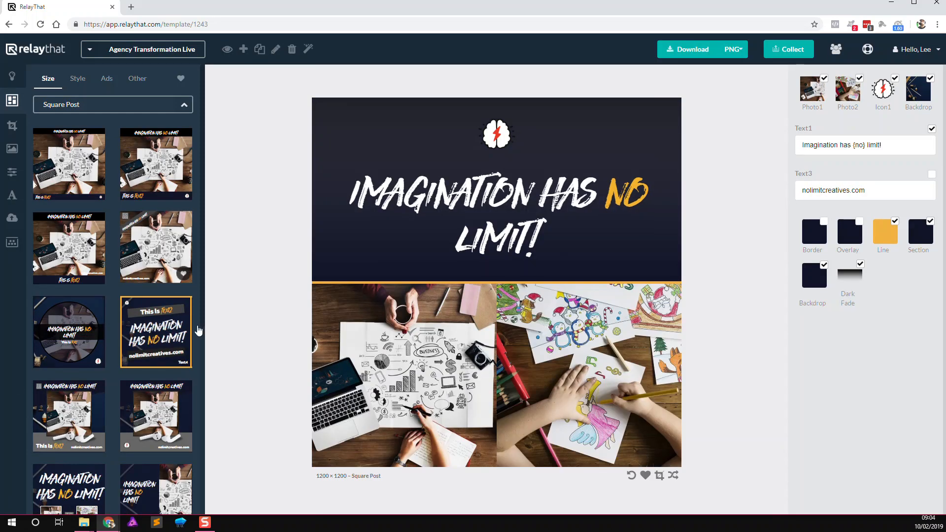
Examine the available Square Post layouts and the Facebook Ad layouts for the new project.
scroll(142, 408, "down", 1)
scroll(142, 408, "down", 6)
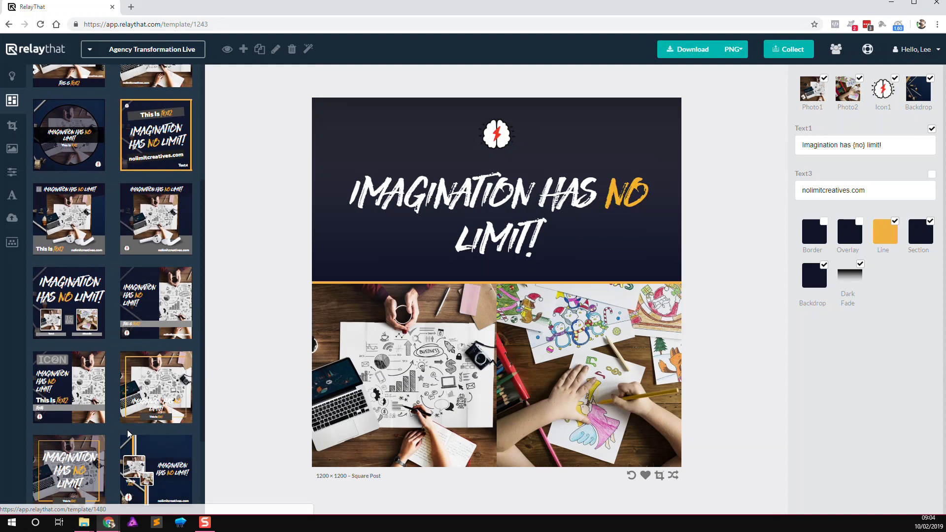
scroll(134, 439, "up", 7)
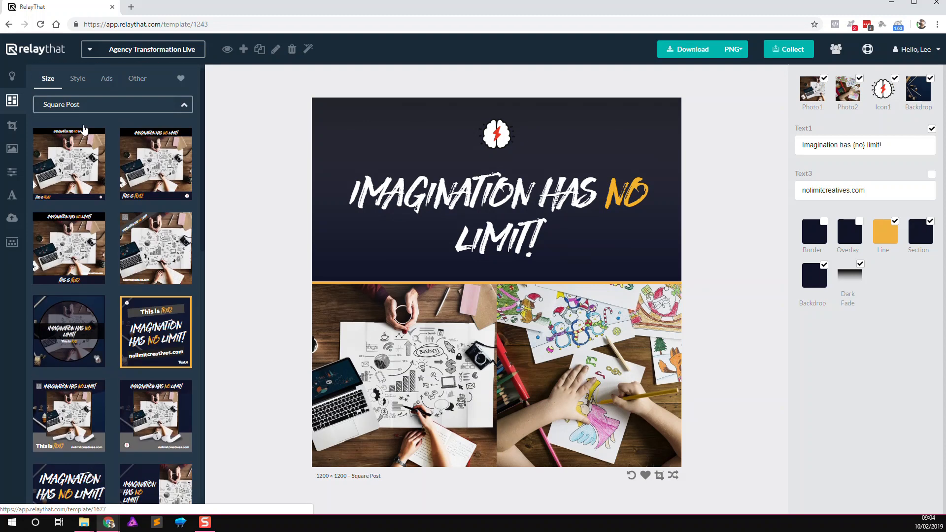
left_click(106, 82)
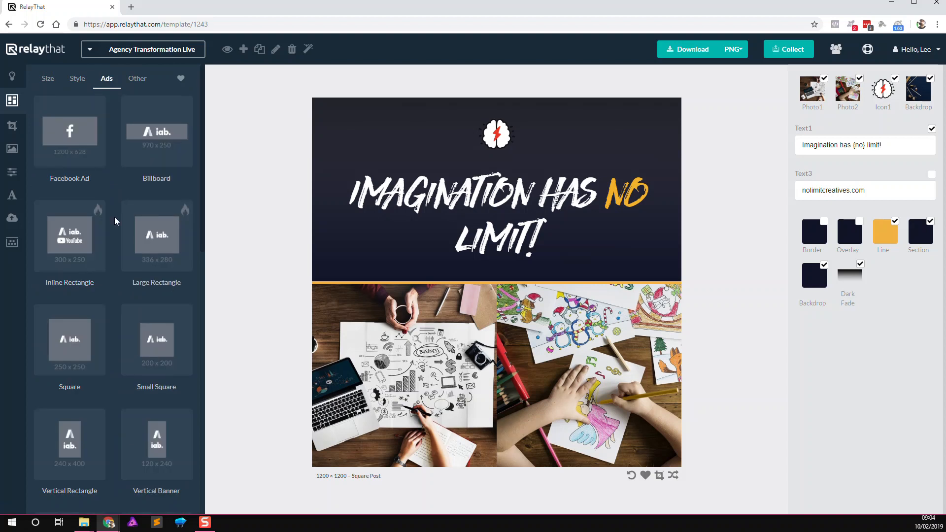
left_click(69, 139)
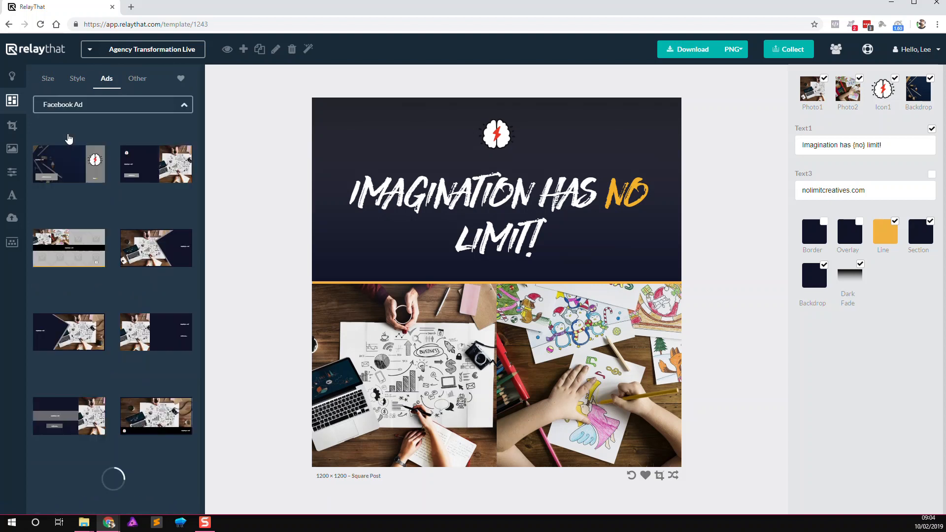
scroll(70, 362, "down", 2)
scroll(71, 365, "down", 5)
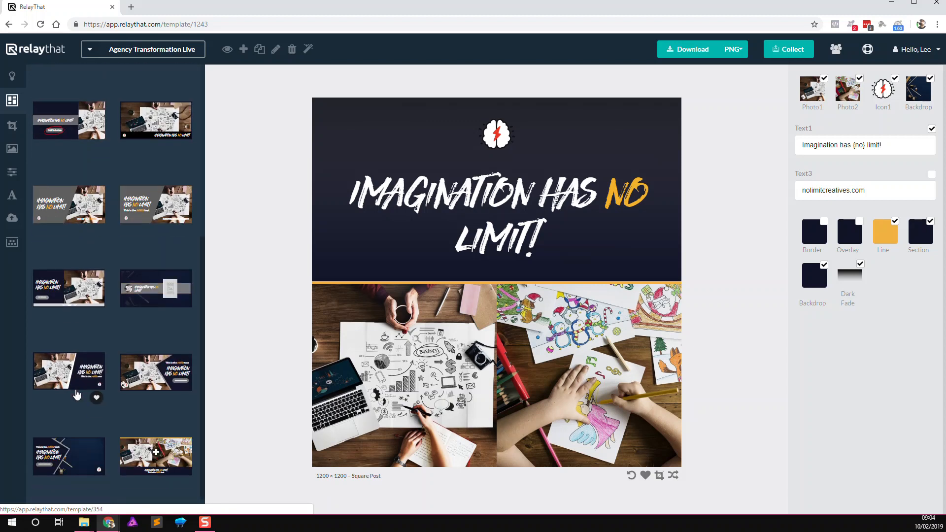
scroll(78, 396, "up", 7)
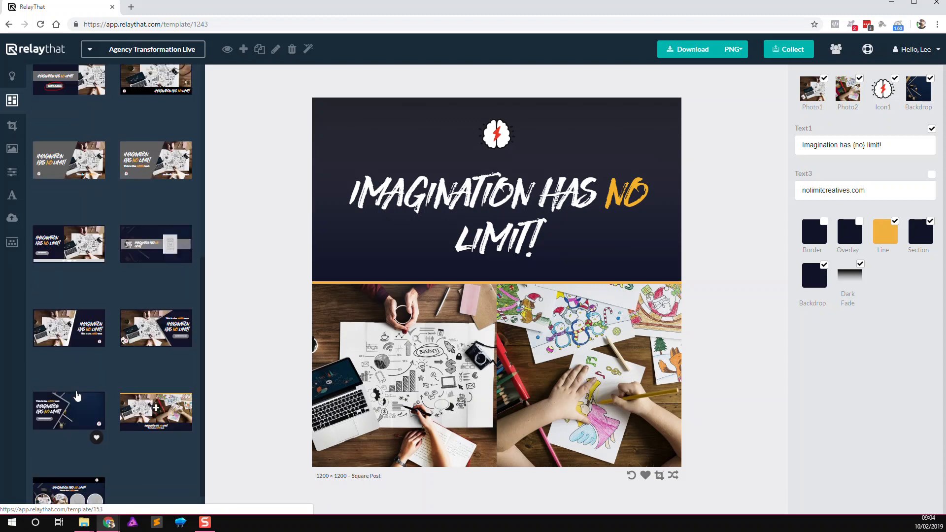
scroll(79, 397, "down", 7)
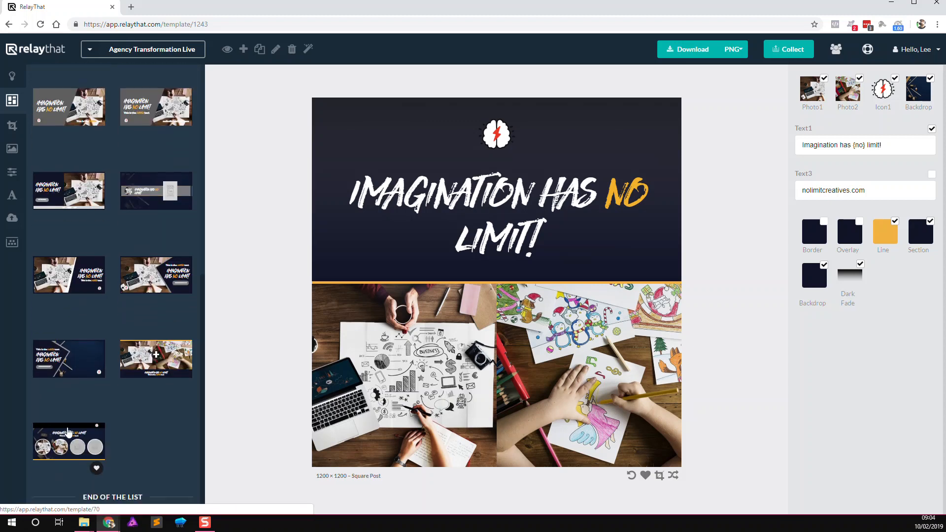
scroll(127, 268, "up", 1)
scroll(128, 268, "up", 10)
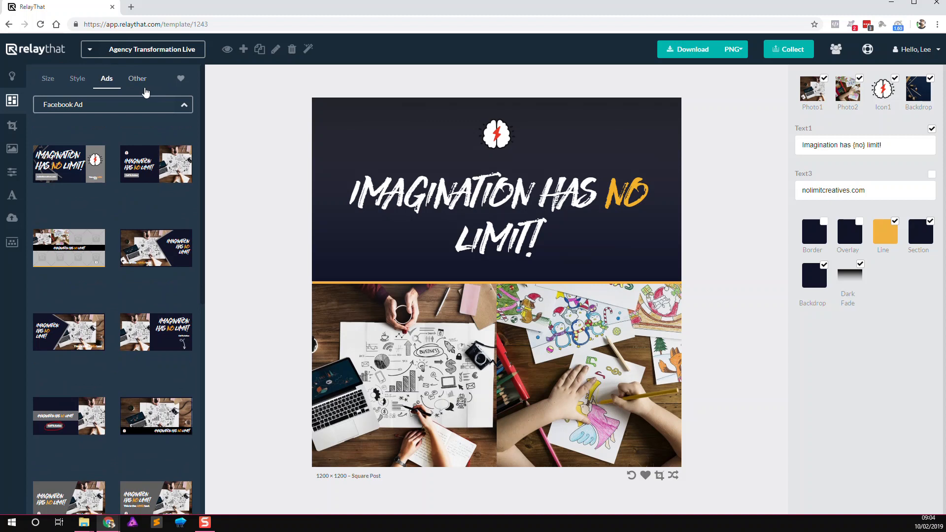
Copy the address agencytransformation.live while opening that site in a new browser tab, and return to the RelayThat project.
left_click(132, 7)
type("agencytransformation.live")
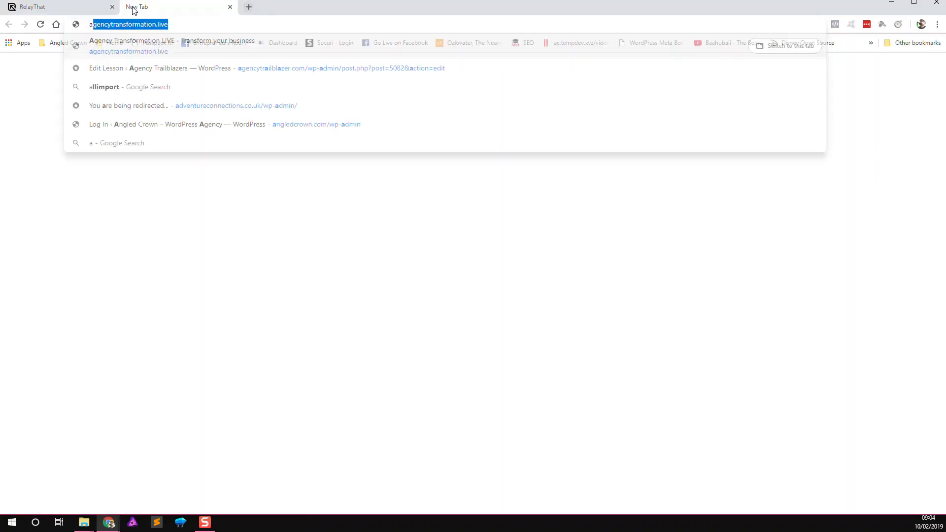
key("ctrl+a")
key("ctrl+c")
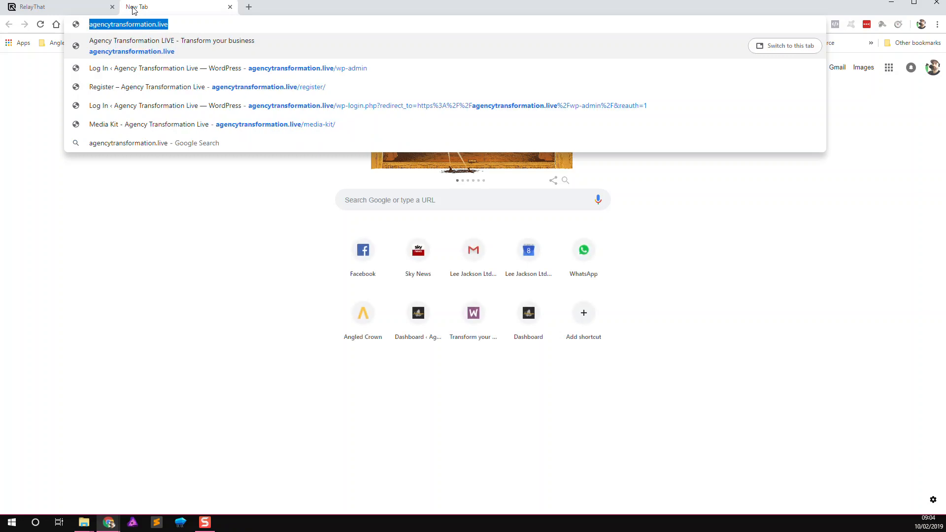
key("Return")
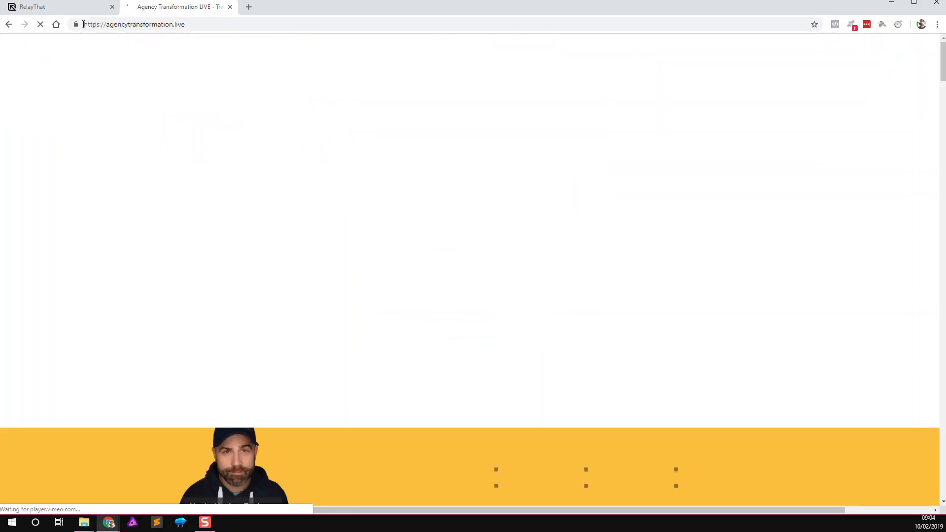
left_click(61, 9)
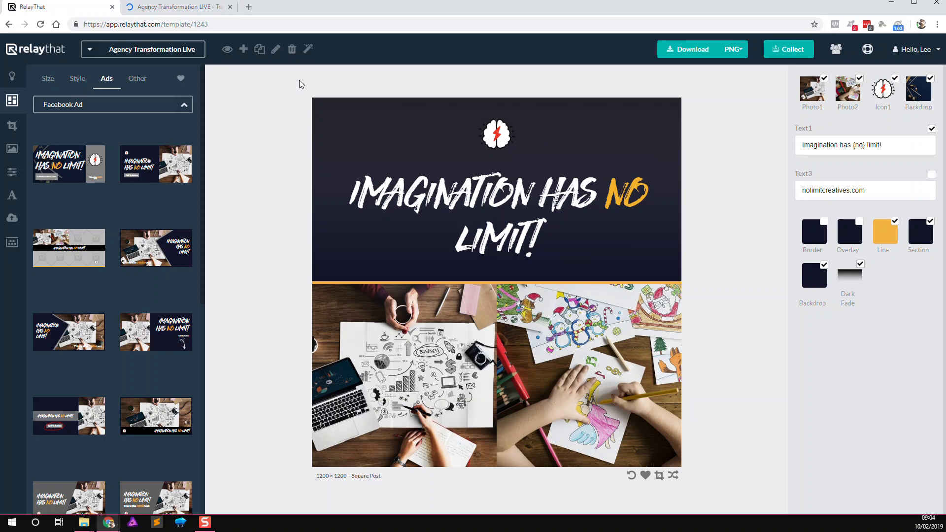
left_click(308, 48)
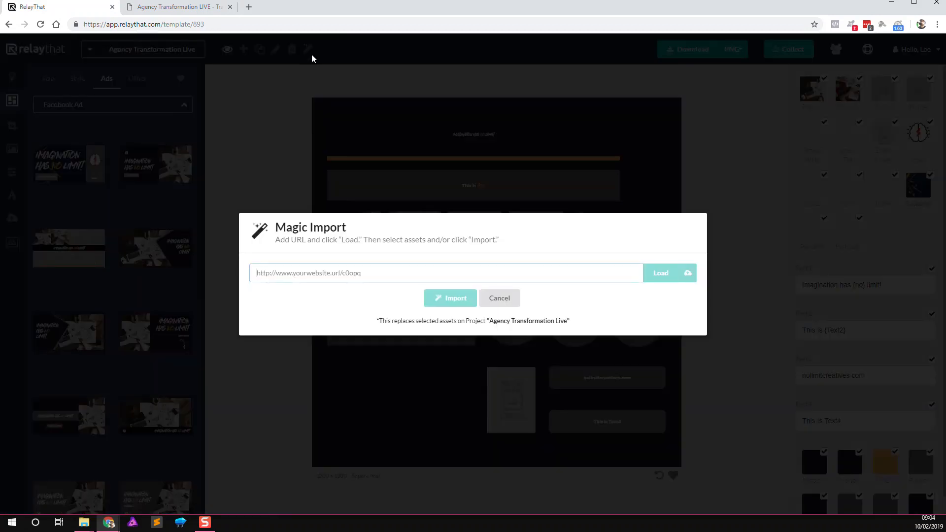
key("ctrl+v")
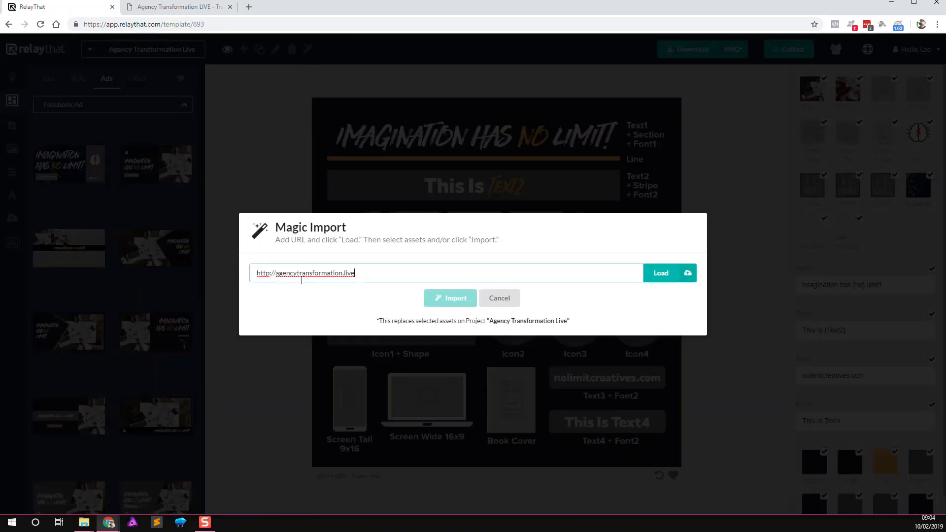
left_click(270, 273)
type("s")
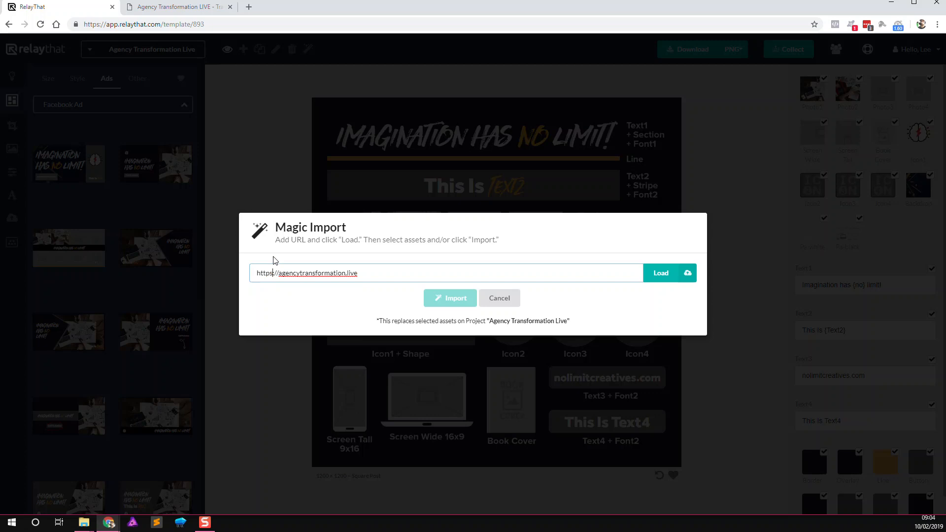
left_click(655, 273)
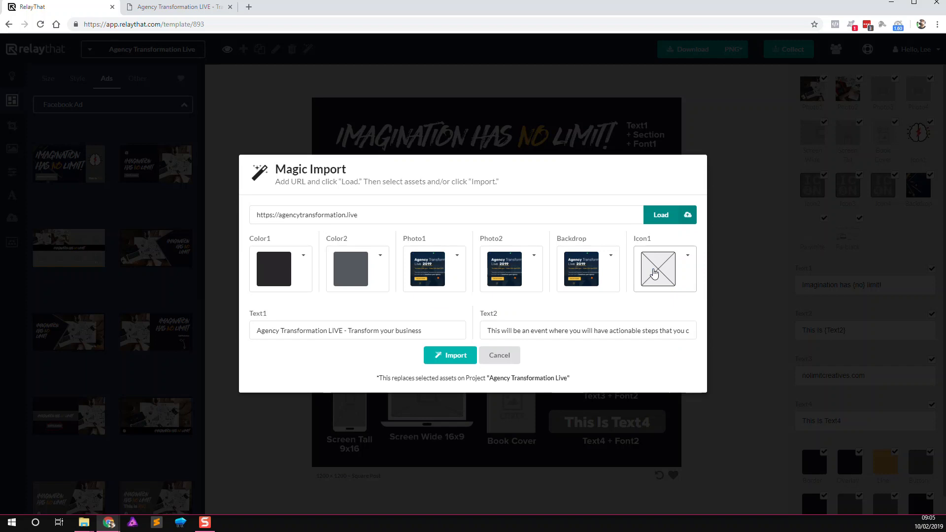
Set the import's Color1 to the light yellow and Color2 to the dark navy from the site's palette.
left_click(278, 276)
scroll(283, 367, "down", 2)
scroll(283, 367, "down", 2)
left_click(282, 419)
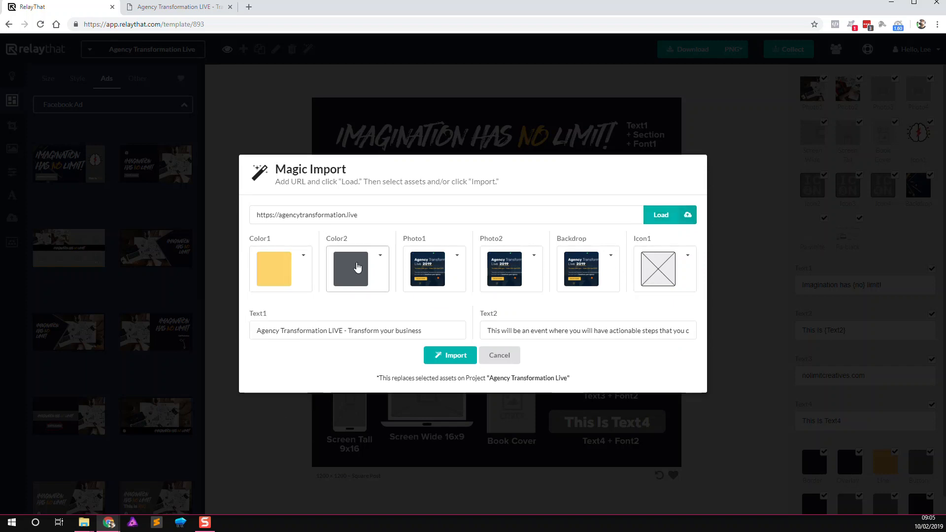
left_click(357, 267)
scroll(363, 389, "down", 2)
left_click(359, 374)
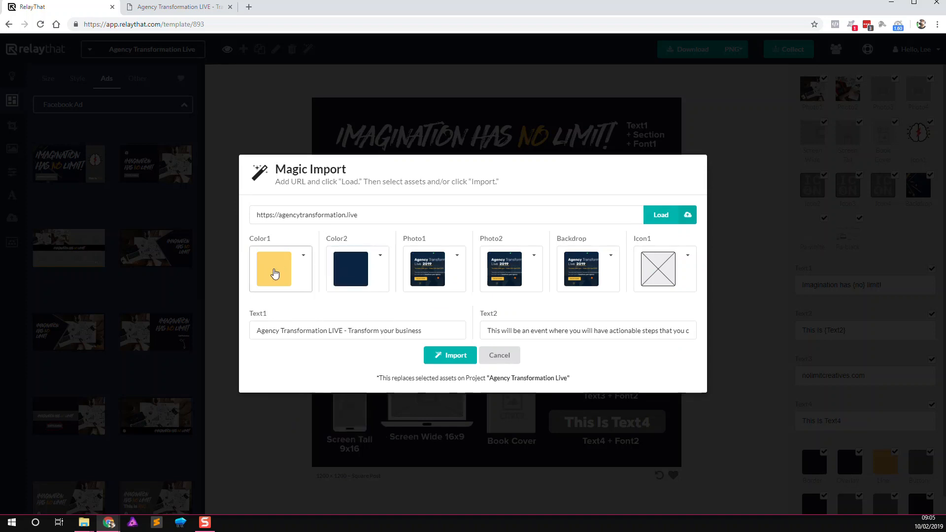
Choose the portrait of the bearded man in the black cap as Photo1 and the short-haired smiling man's portrait as Photo2.
left_click(428, 277)
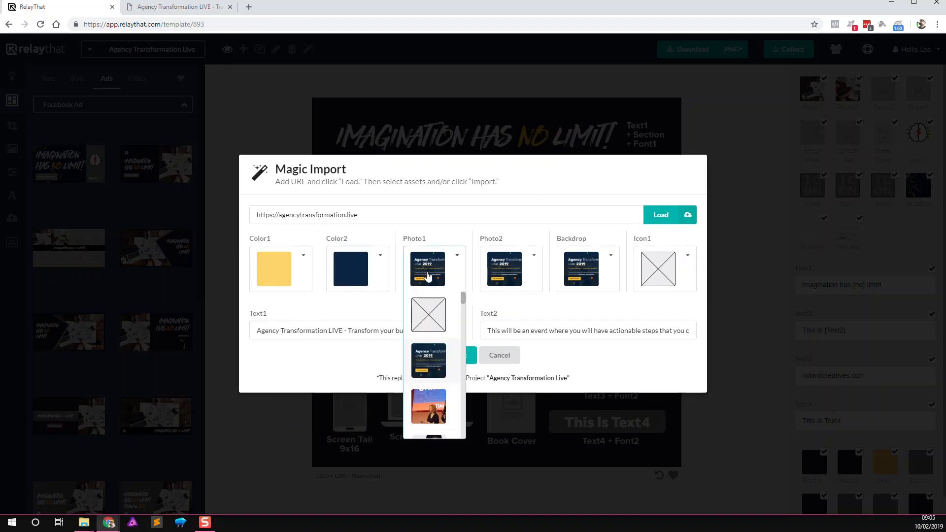
scroll(436, 360, "down", 5)
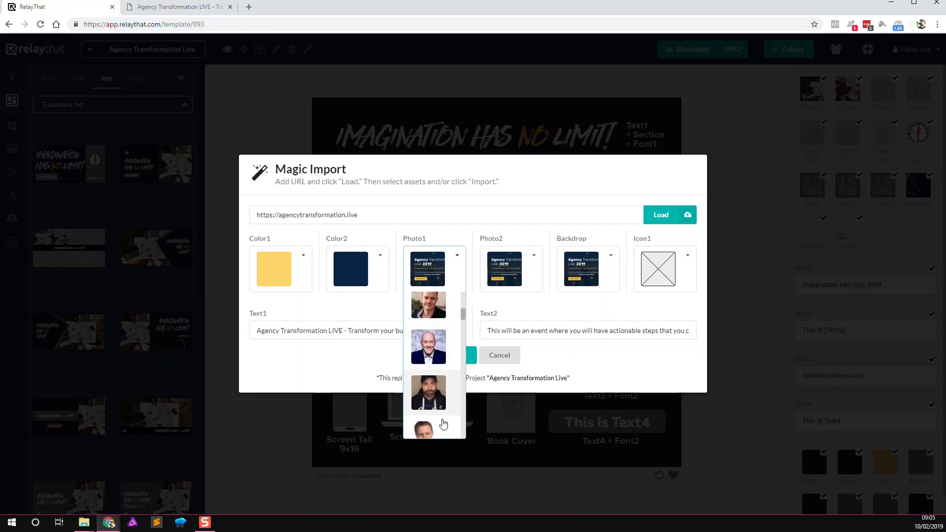
left_click(428, 393)
left_click(512, 277)
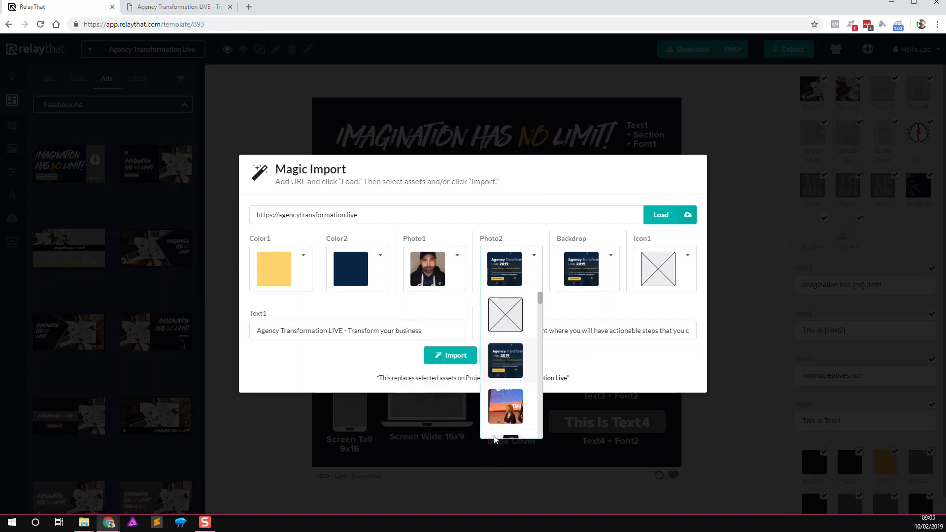
scroll(508, 379, "down", 5)
scroll(510, 382, "down", 3)
left_click(508, 382)
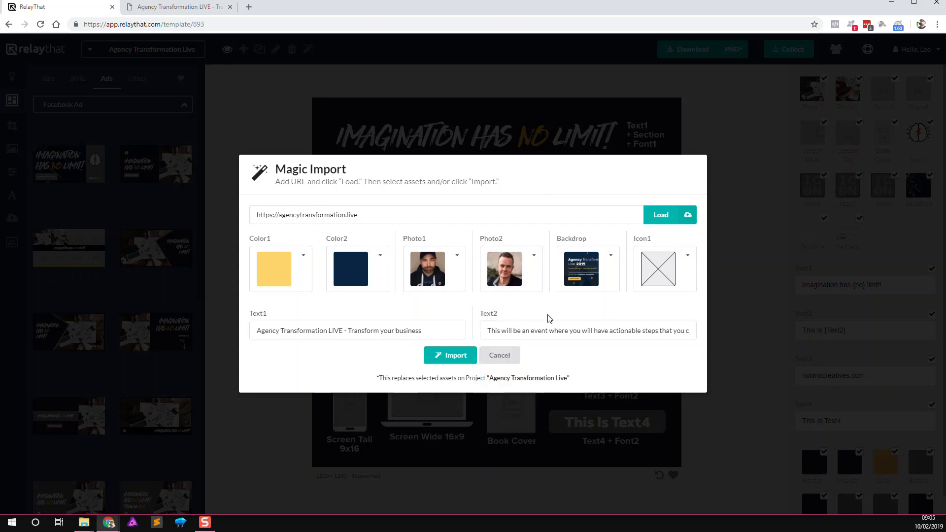
Set the Backdrop to the stage photo of speakers in front of the orange screen.
left_click(586, 276)
scroll(599, 410, "down", 3)
scroll(599, 409, "down", 3)
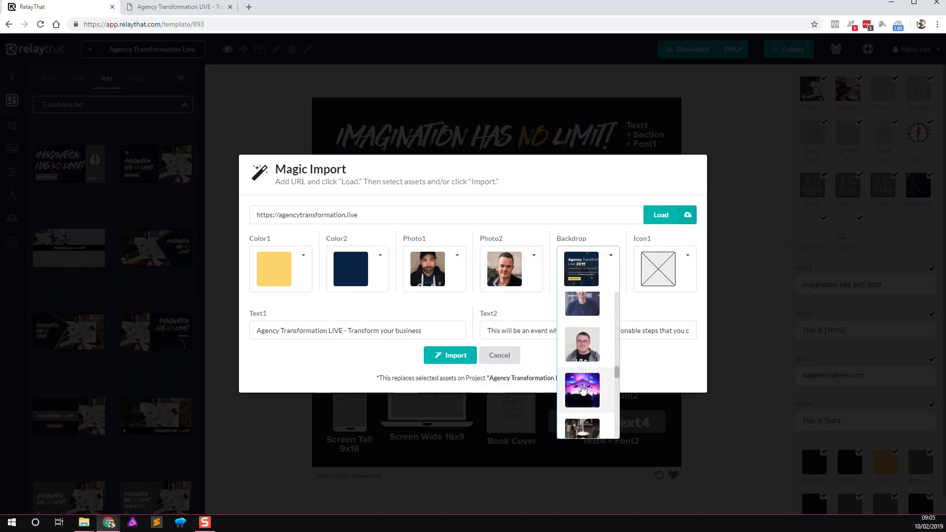
scroll(583, 389, "up", 6)
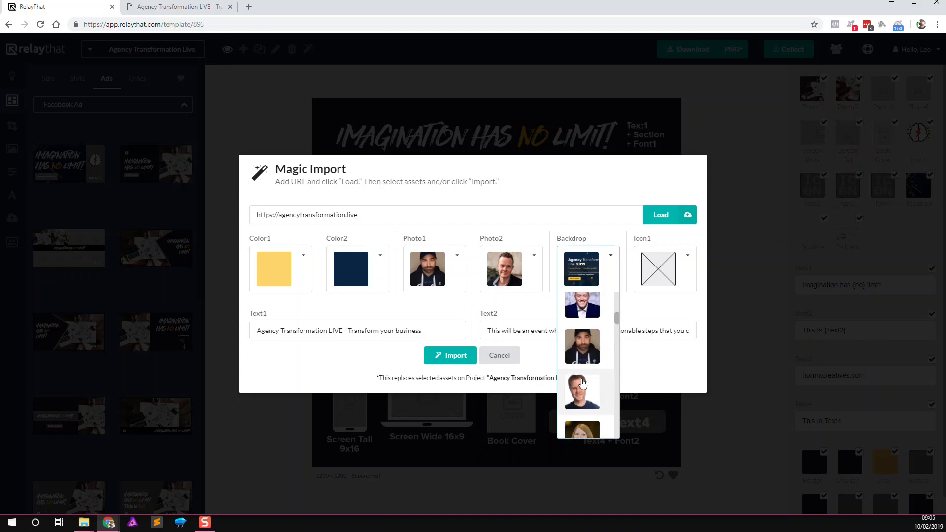
left_click(584, 409)
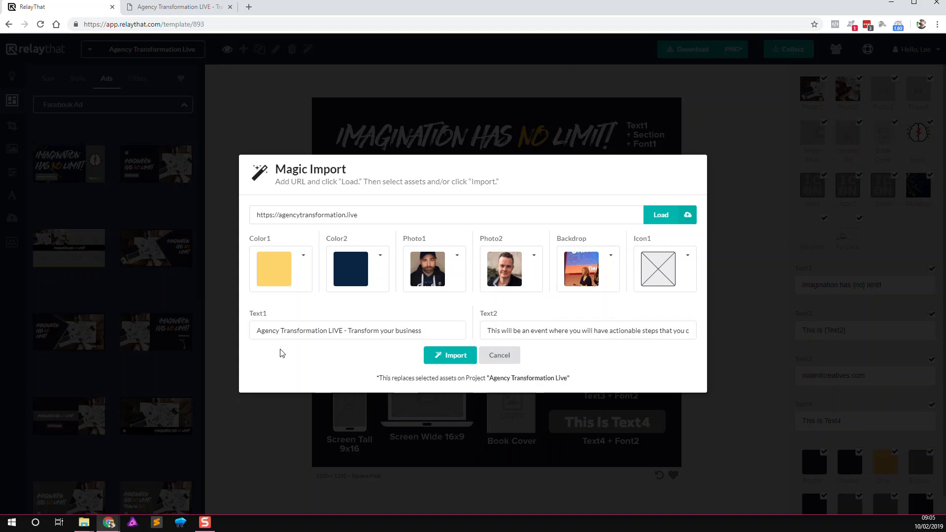
Change Text1 to "Agency Transformation LIVE 2019" and import the chosen assets into the project.
left_click(279, 334)
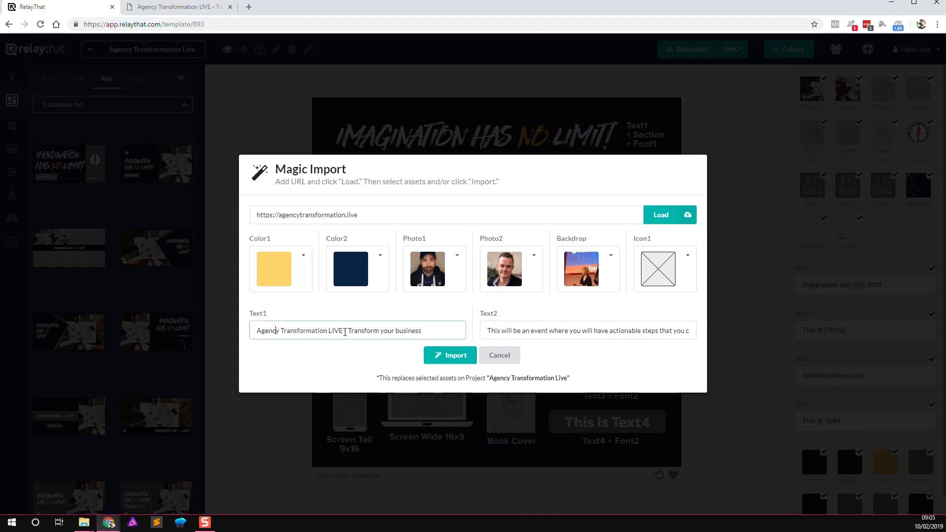
left_click_drag(347, 332, 466, 332)
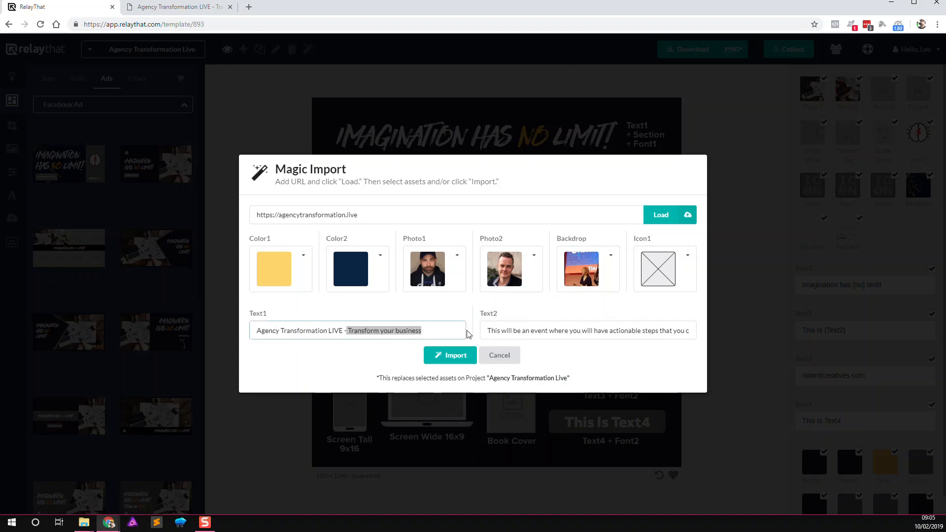
key("BackSpace")
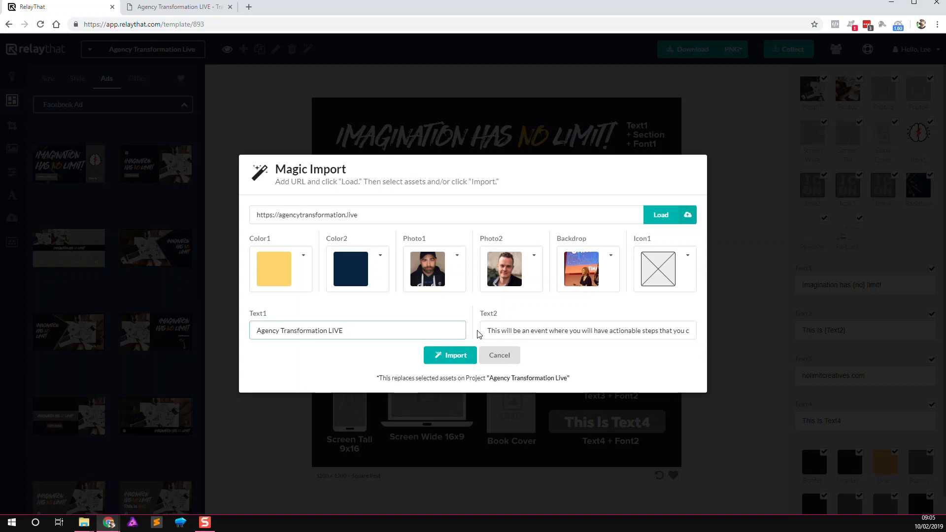
left_click_drag(523, 333, 728, 333)
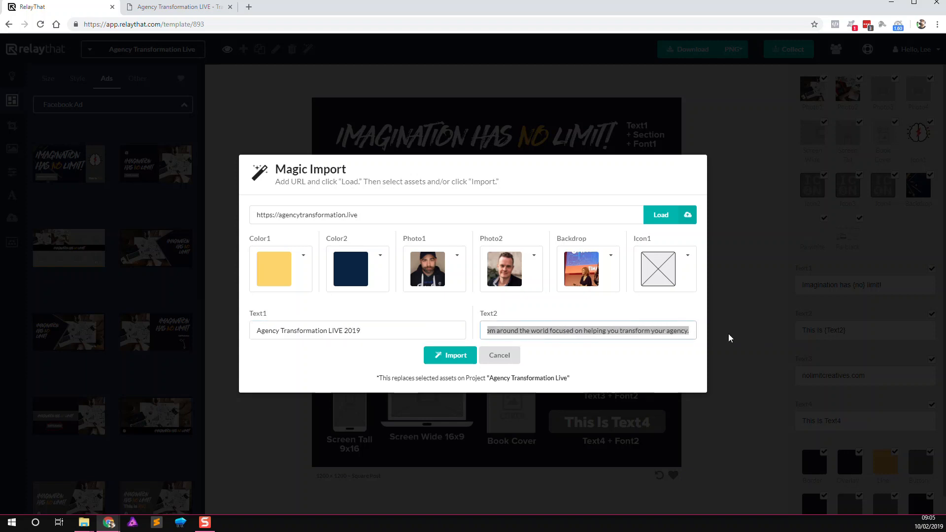
left_click(450, 358)
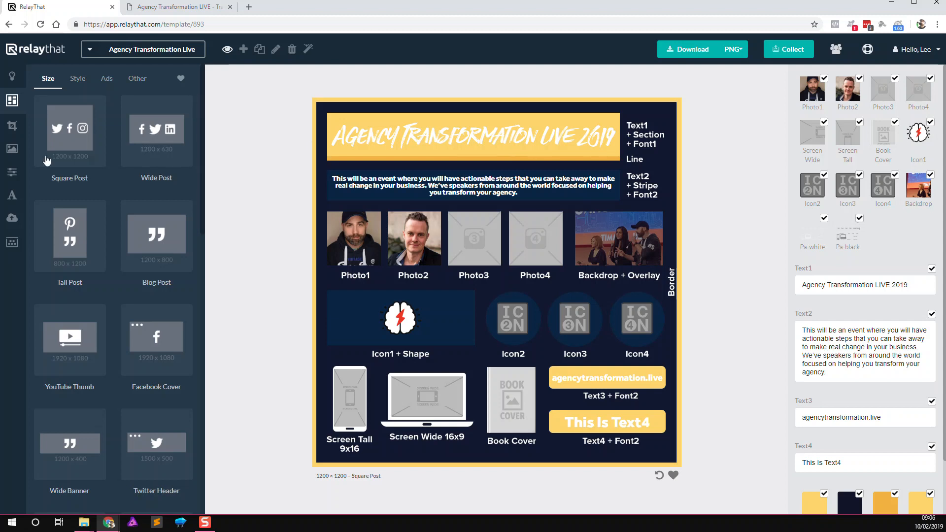
Upload the Rubik-Bold, Rubik-Light and Rubik-Regular font files from the downloaded Rubik (1) folder as custom fonts.
left_click(12, 196)
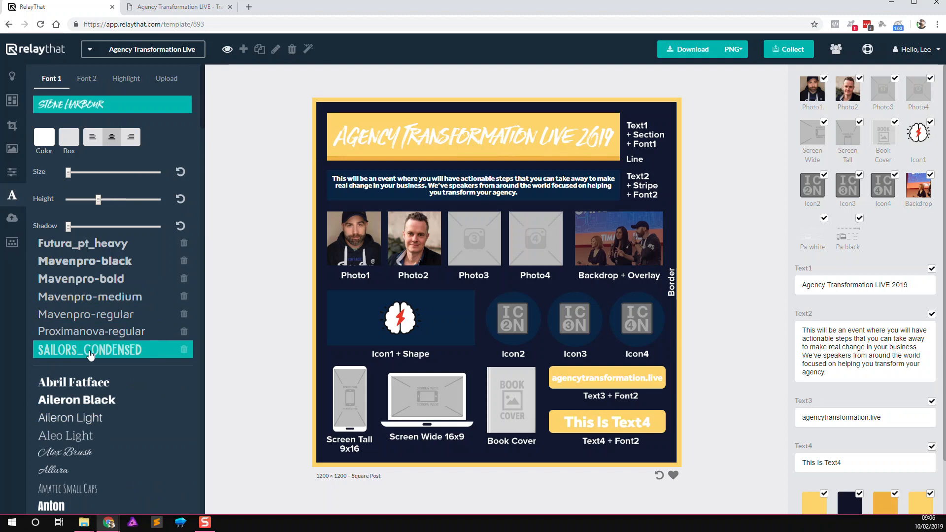
left_click_drag(945, 531, 485, 101)
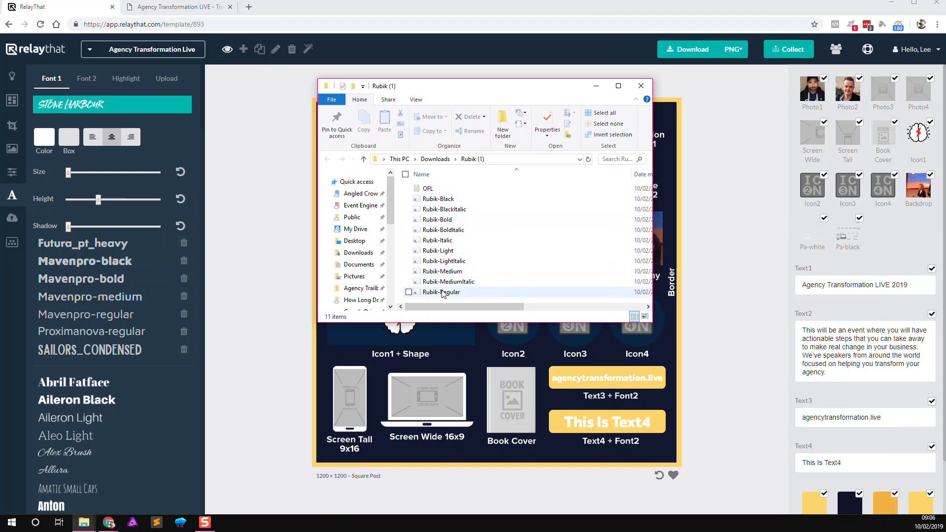
left_click_drag(447, 86, 818, 531)
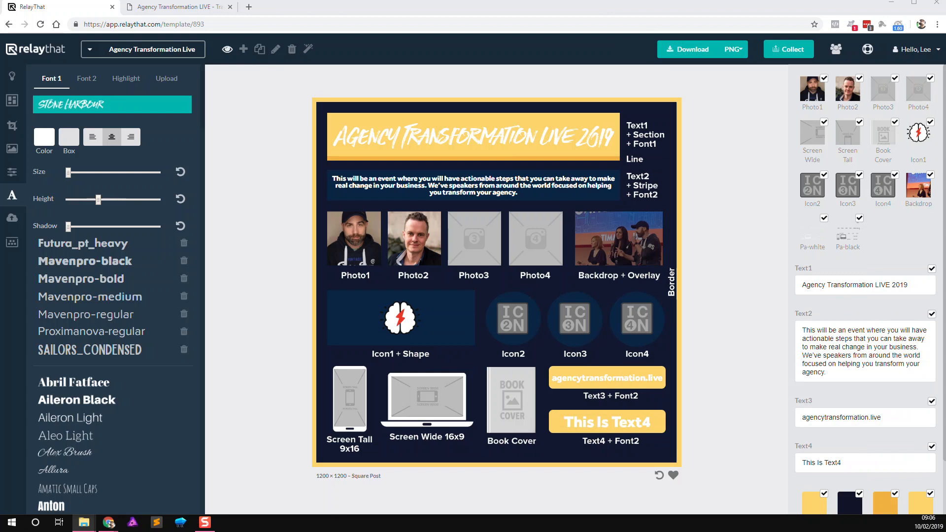
left_click(168, 78)
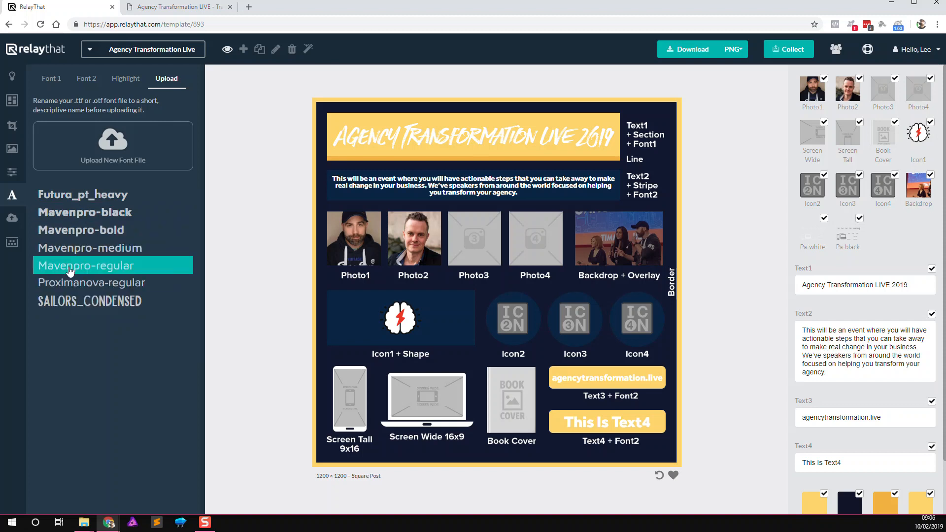
key("alt+Tab")
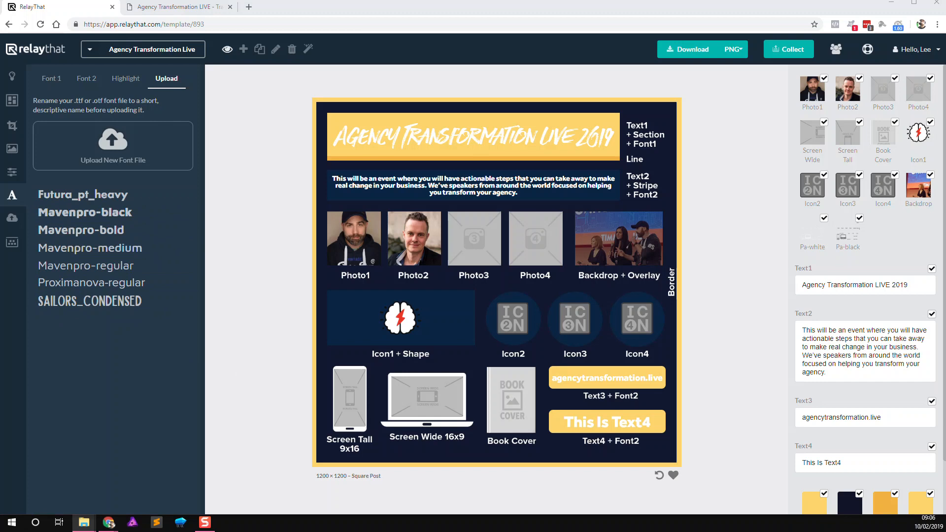
left_click_drag(180, 522, 117, 143)
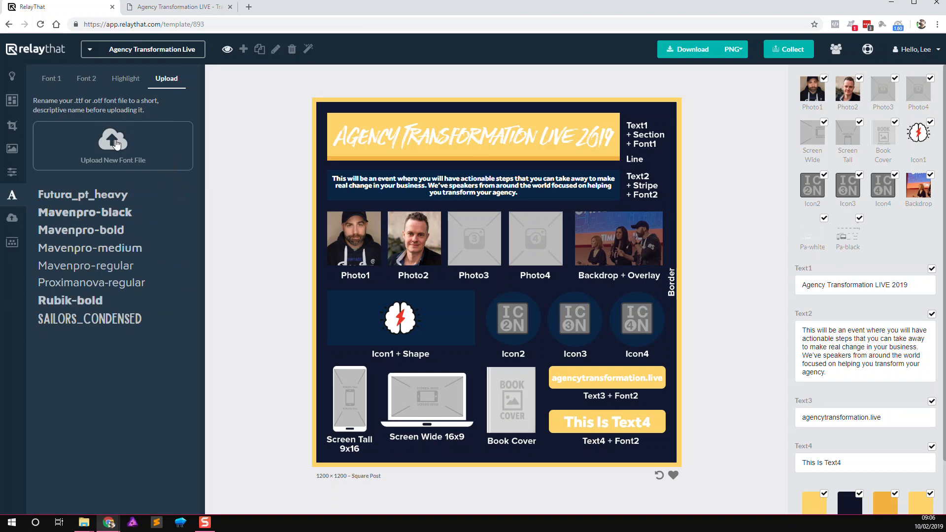
key("alt+Tab")
left_click_drag(0, 301, 124, 148)
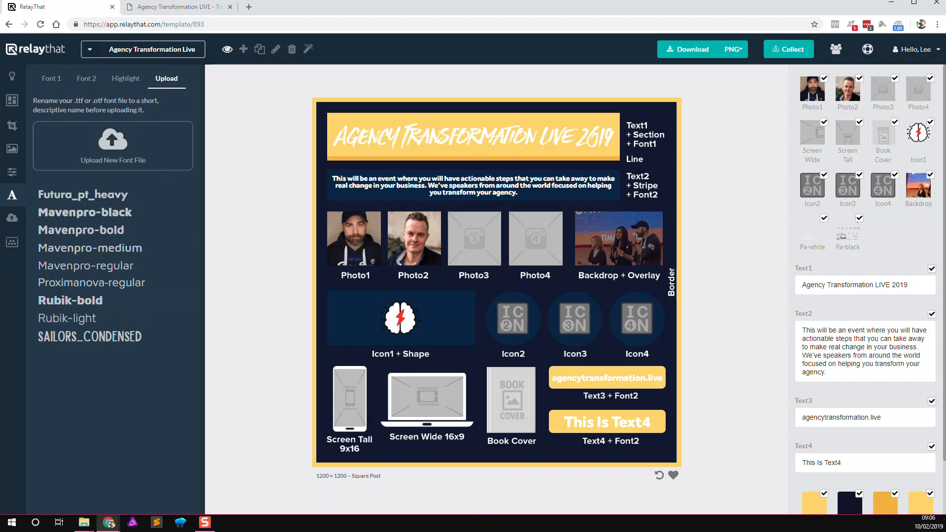
left_click_drag(0, 222, 116, 153)
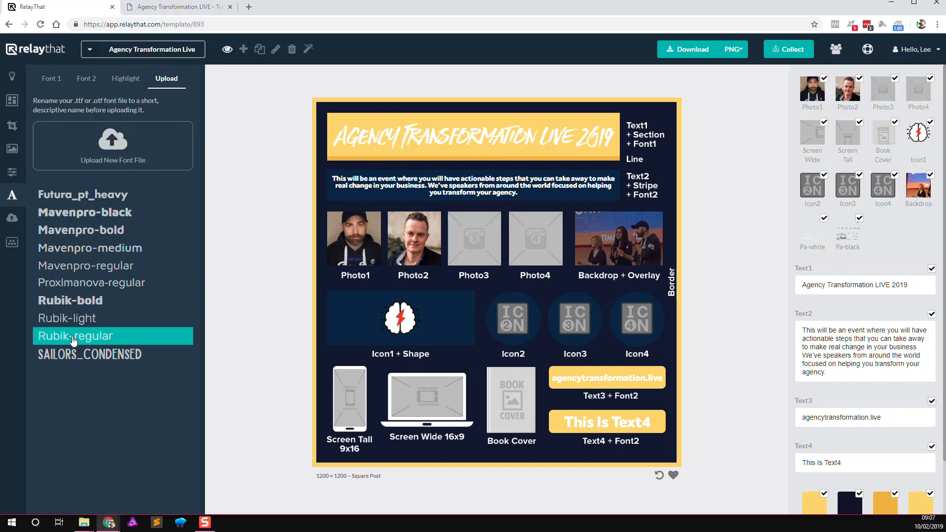
Set Font 1 of the template to the uploaded Rubik-bold.
left_click(52, 80)
scroll(87, 394, "down", 10)
scroll(85, 433, "down", 5)
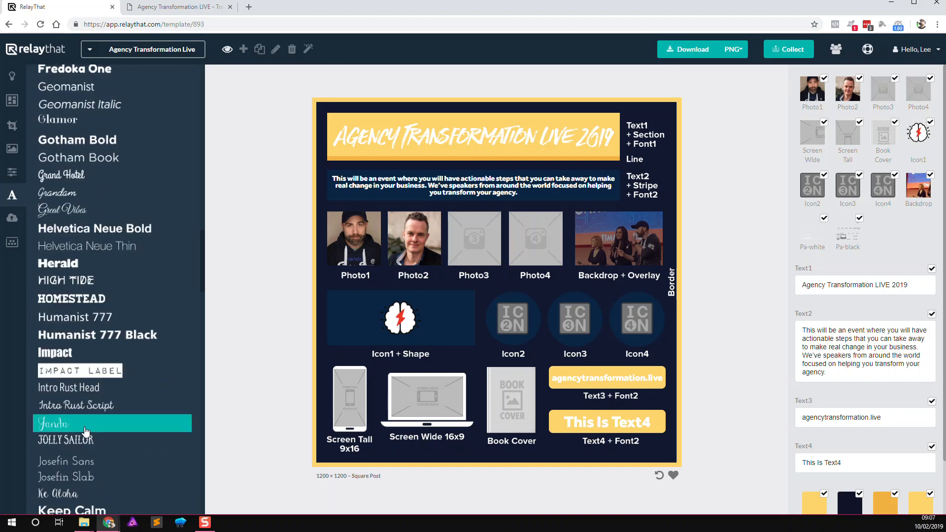
scroll(85, 432, "up", 15)
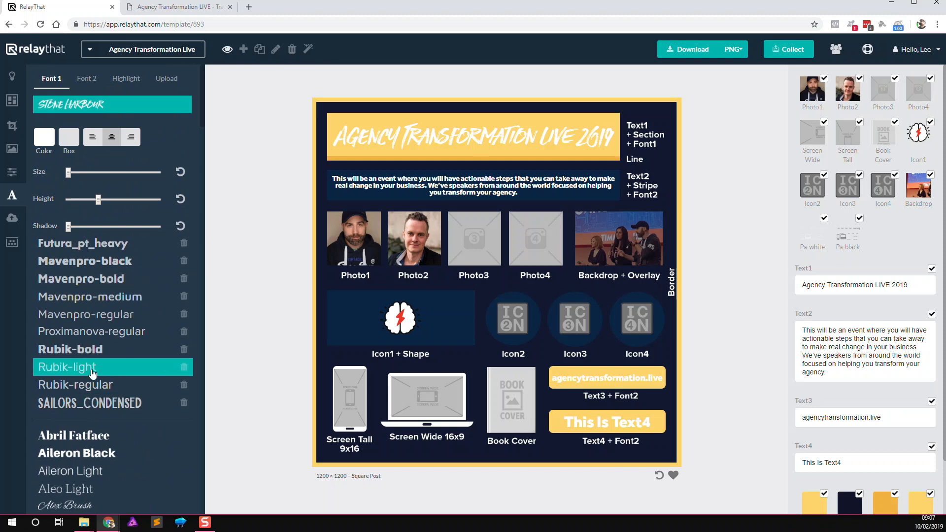
left_click(75, 351)
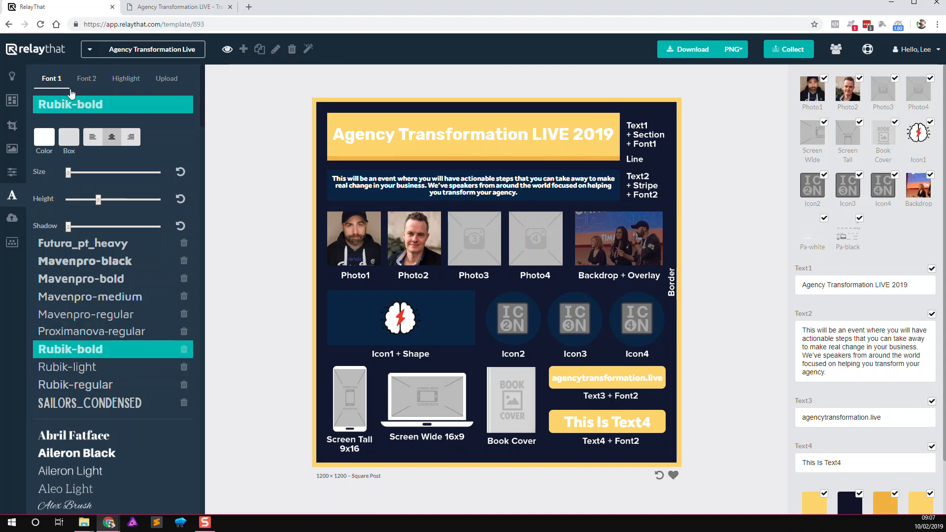
Set both Font 2 and the highlight font to the uploaded Rubik-regular.
left_click(92, 80)
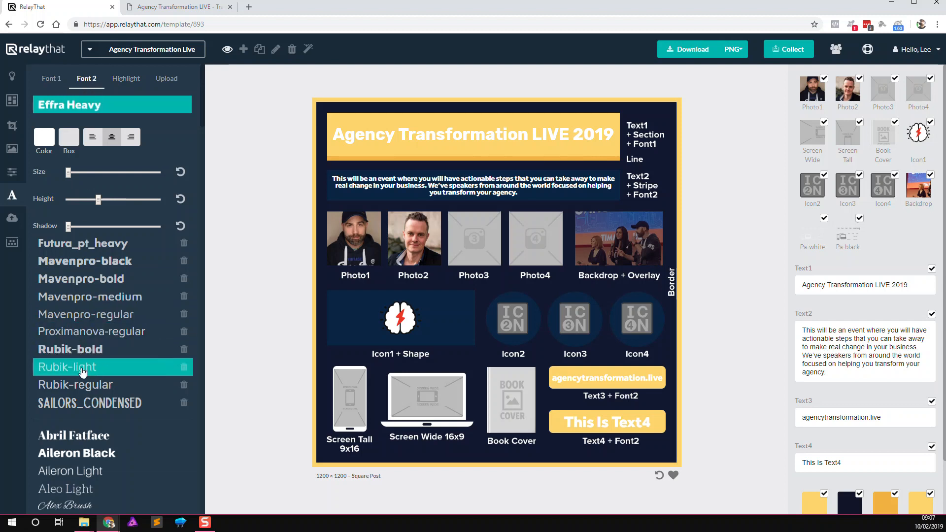
left_click(80, 385)
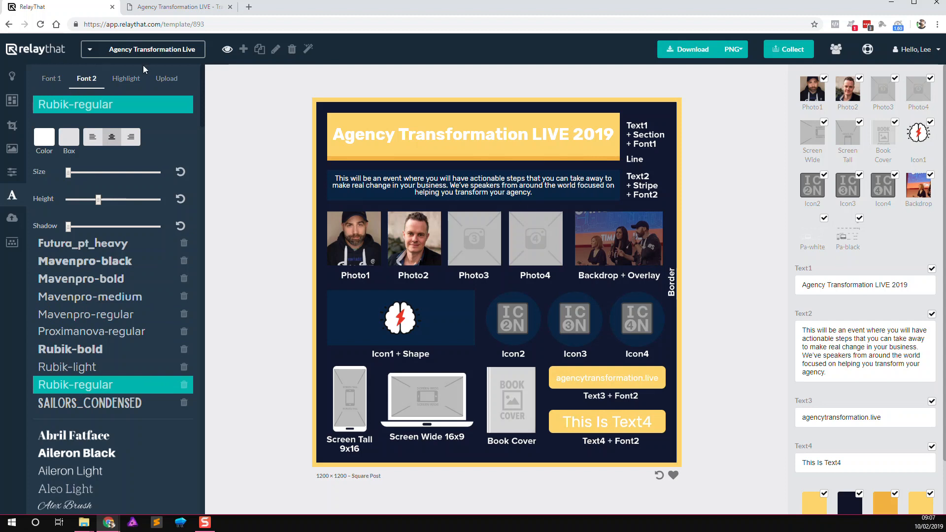
left_click(128, 79)
left_click(80, 342)
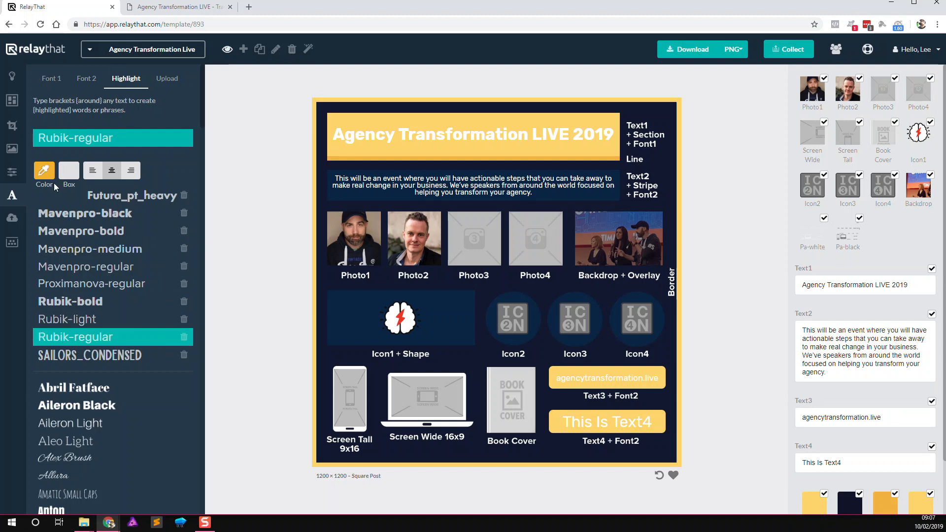
Change the Font 1 text color to the dark gray 292729 from the saved swatches.
left_click(81, 80)
left_click(56, 79)
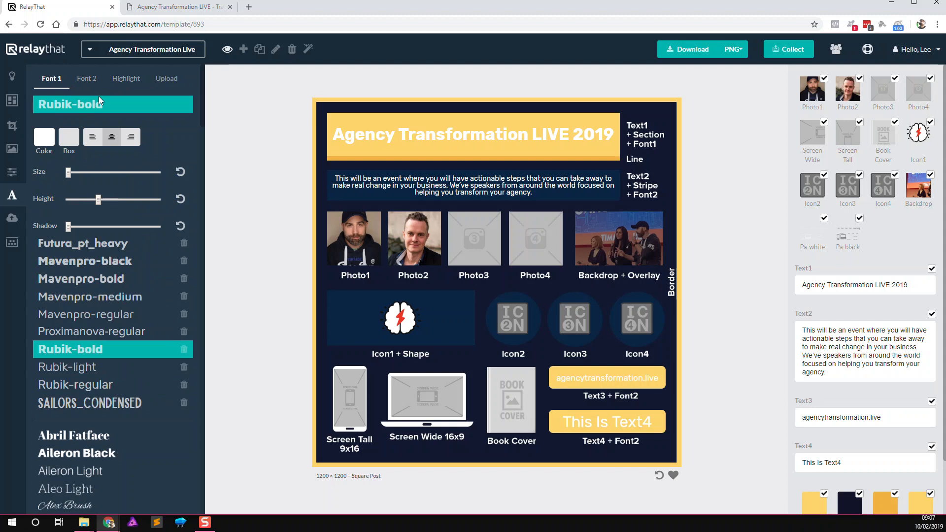
left_click(45, 140)
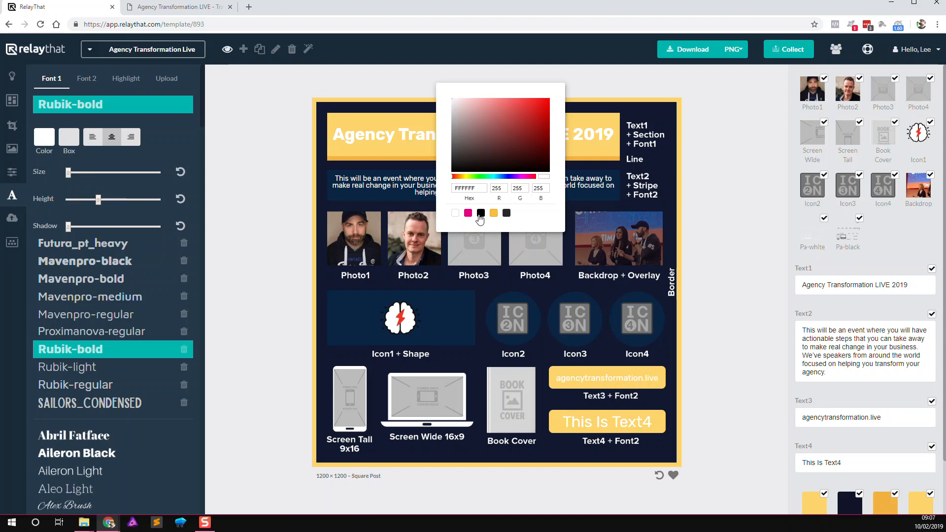
left_click(480, 217)
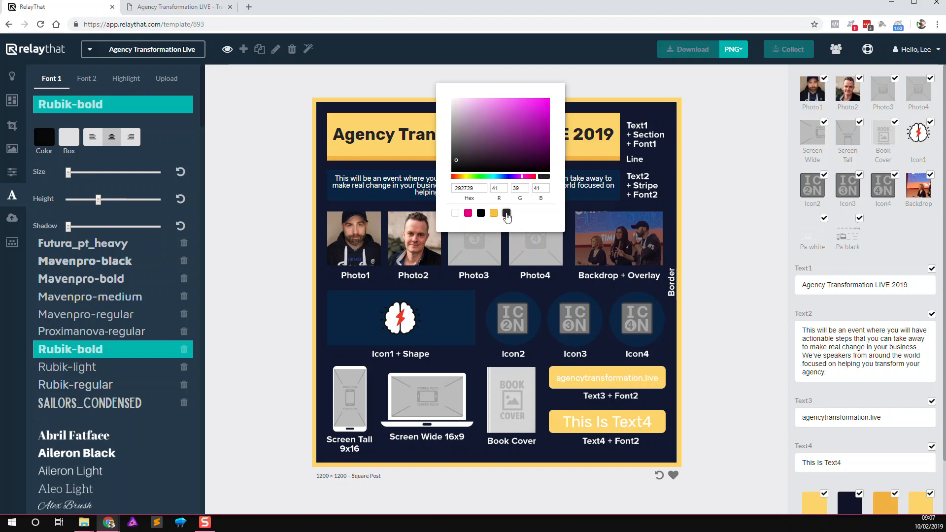
left_click(255, 202)
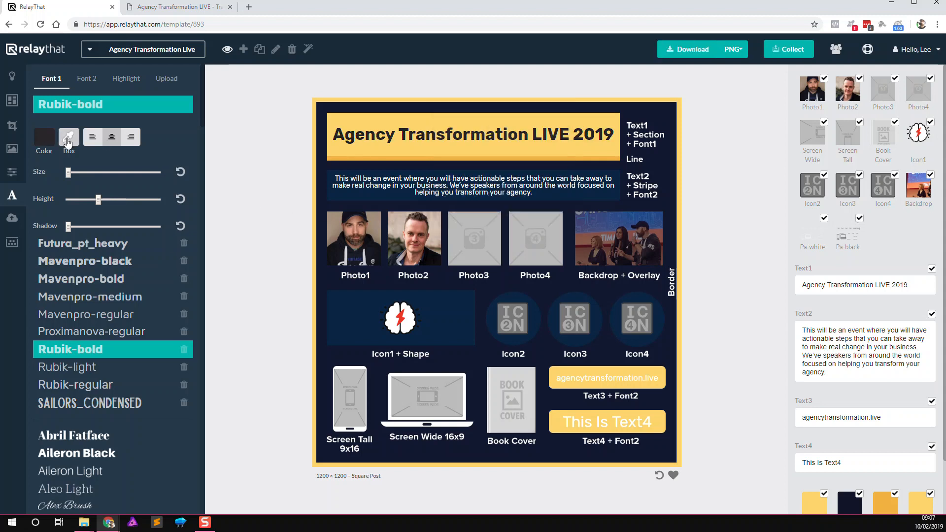
left_click(87, 79)
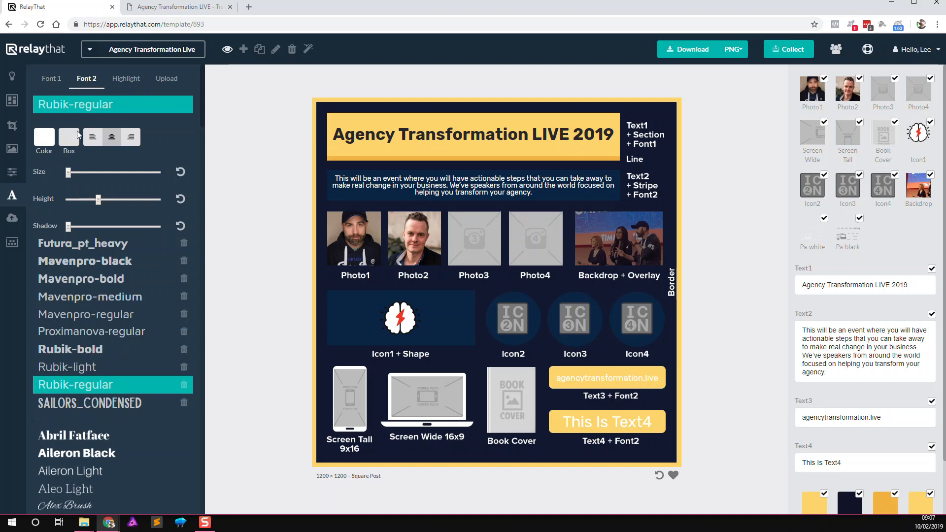
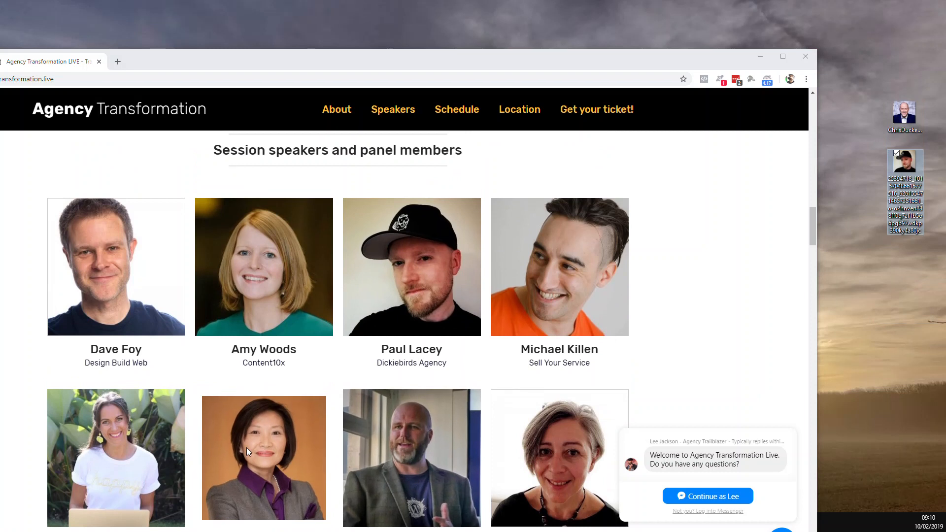
Save the speaker photos of the woman in the green top and the woman in the white T-shirt from the event website to the desktop.
left_click_drag(247, 285, 855, 116)
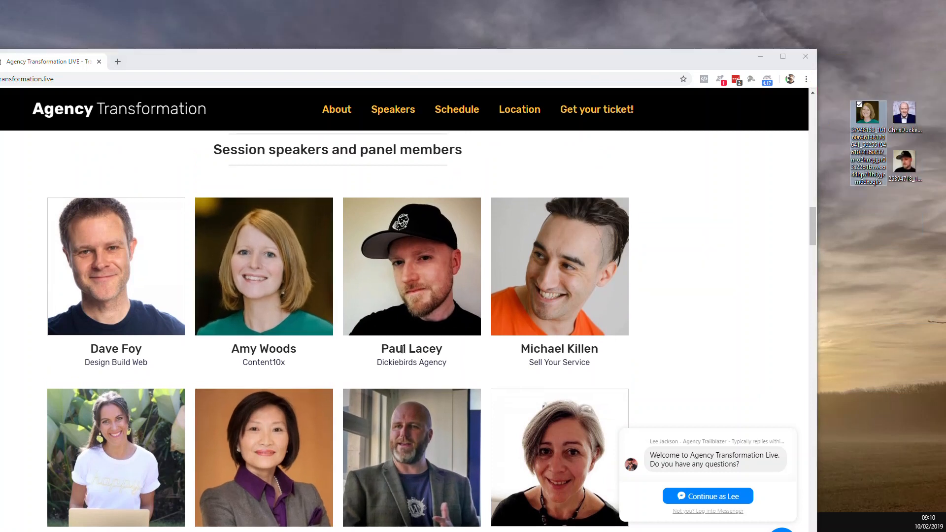
scroll(295, 296, "down", 6)
left_click_drag(144, 187, 868, 209)
scroll(239, 372, "down", 4)
scroll(263, 364, "up", 3)
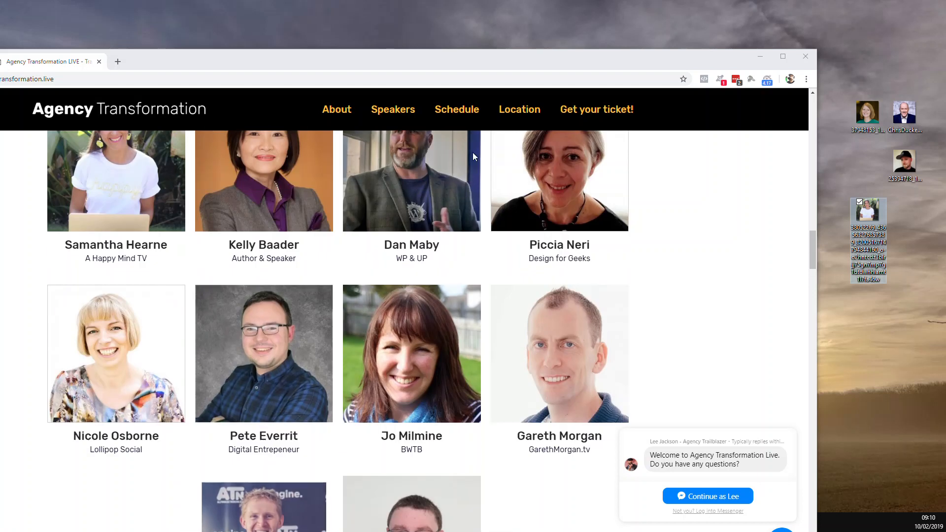
Return to the RelayThat project and open its project image uploads, keeping the desktop photos within reach.
left_click_drag(313, 61, 446, 1)
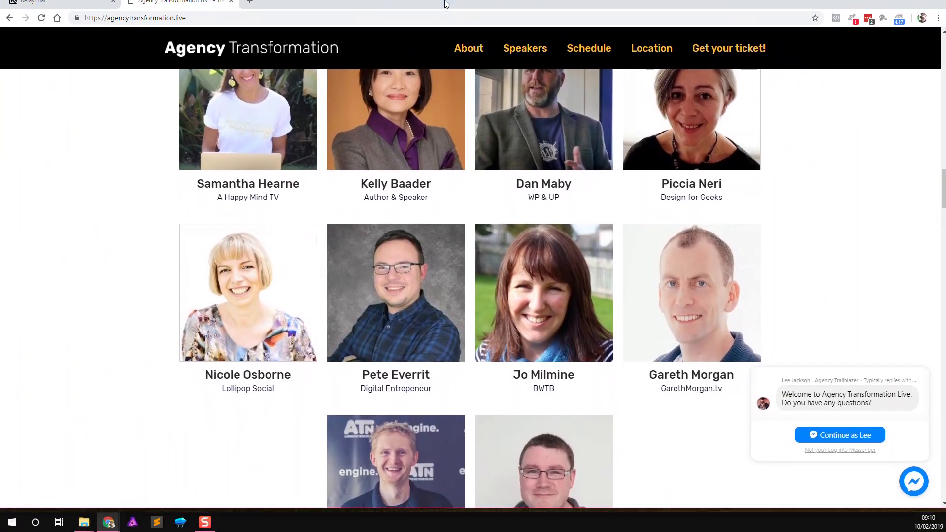
left_click(35, 8)
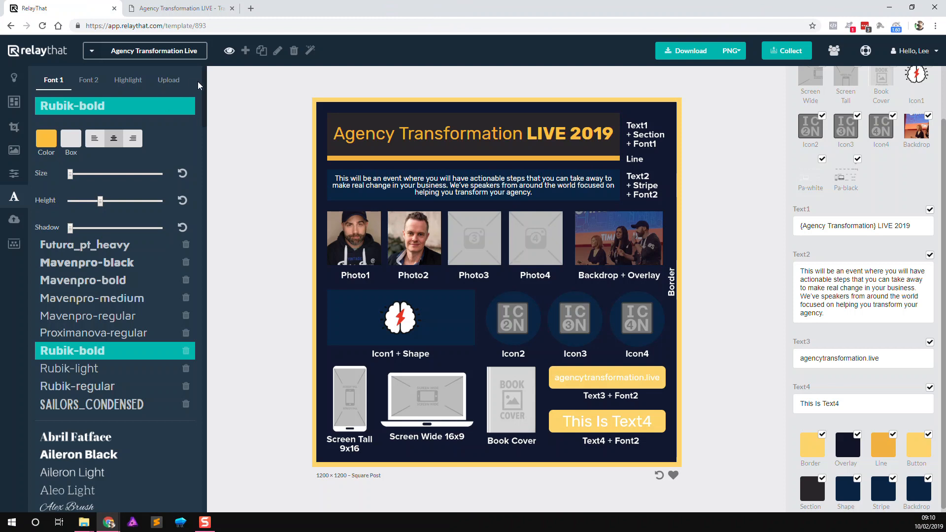
left_click(169, 81)
key("super+Down")
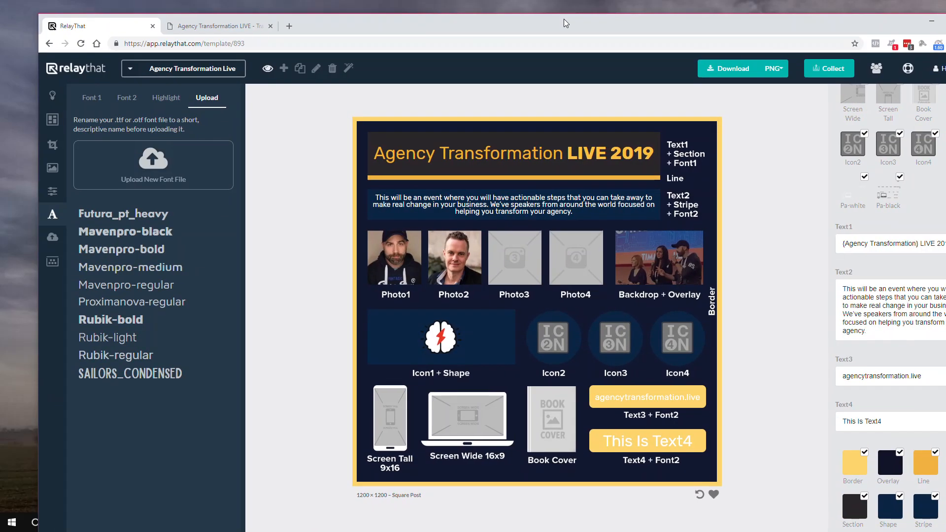
left_click(44, 170)
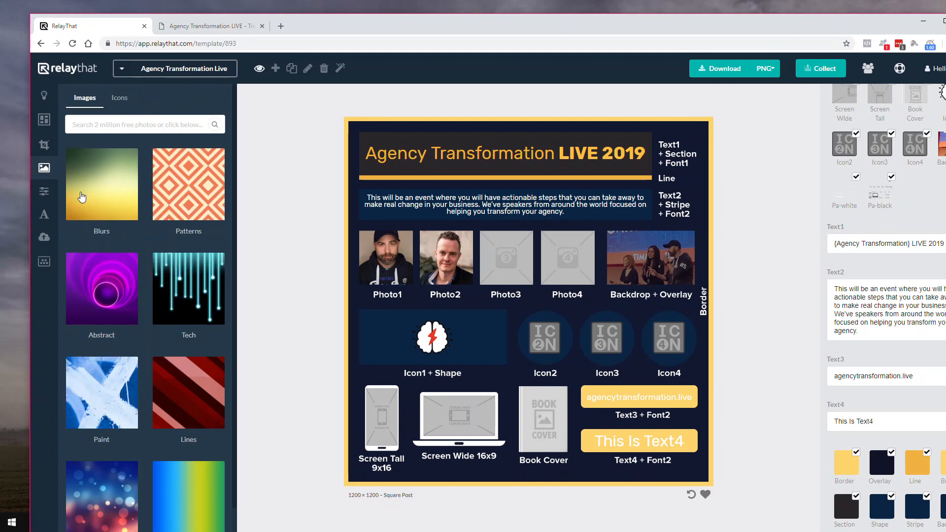
left_click(45, 239)
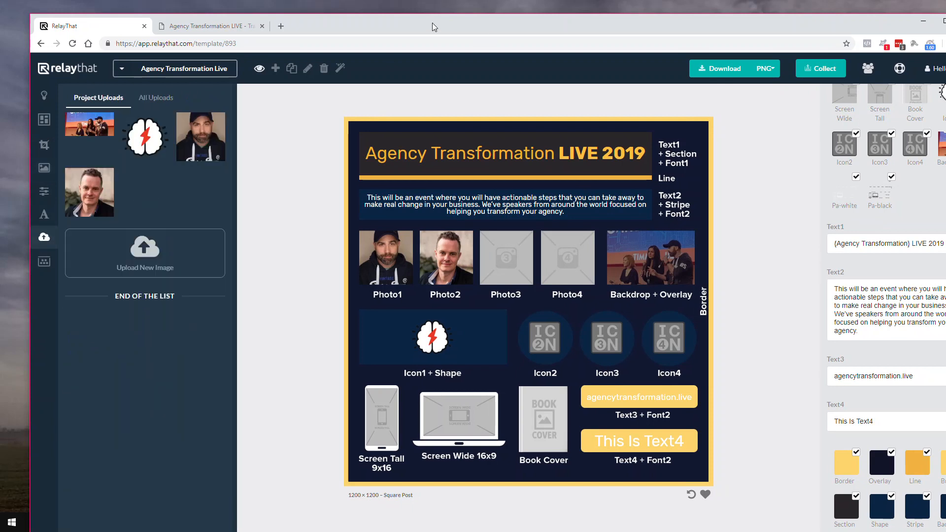
Upload the four speaker photos from the desktop to the project: woman in green, man in suit, man in black cap and woman in white T-shirt.
left_click_drag(436, 27, 617, 194)
left_click_drag(859, 114, 270, 423)
left_click_drag(909, 116, 237, 421)
left_click_drag(905, 155, 290, 409)
left_click_drag(564, 181, 492, 236)
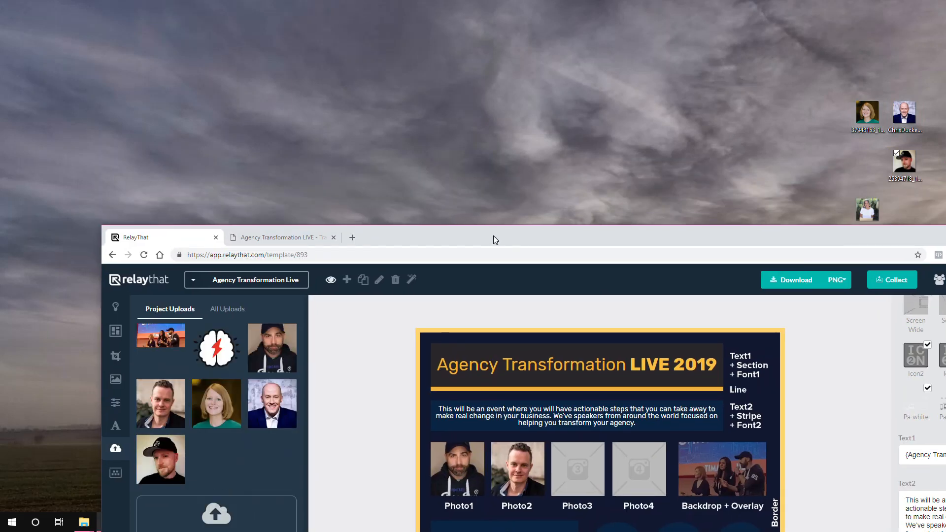
left_click(868, 213)
left_click_drag(867, 212, 232, 520)
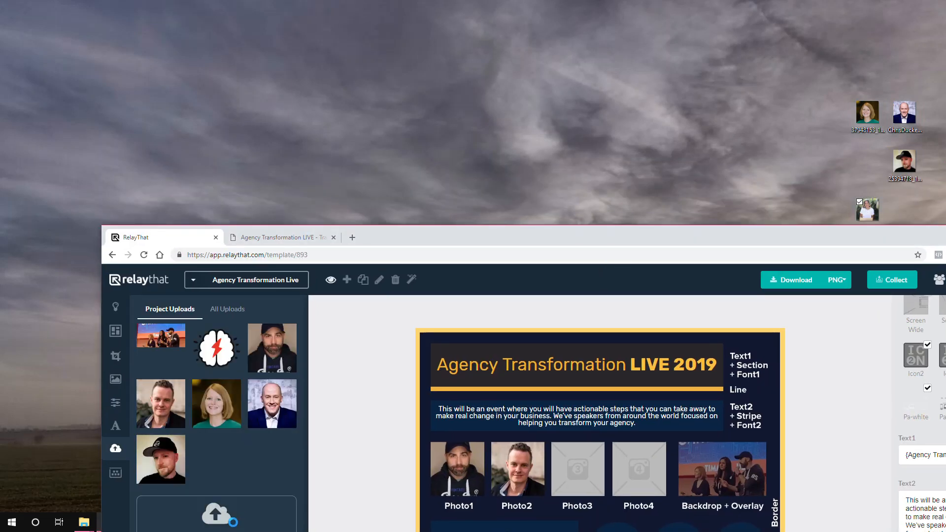
Assign the woman in the white T-shirt to Photo3 and the woman in the green top to Photo4.
left_click_drag(548, 247, 512, 1)
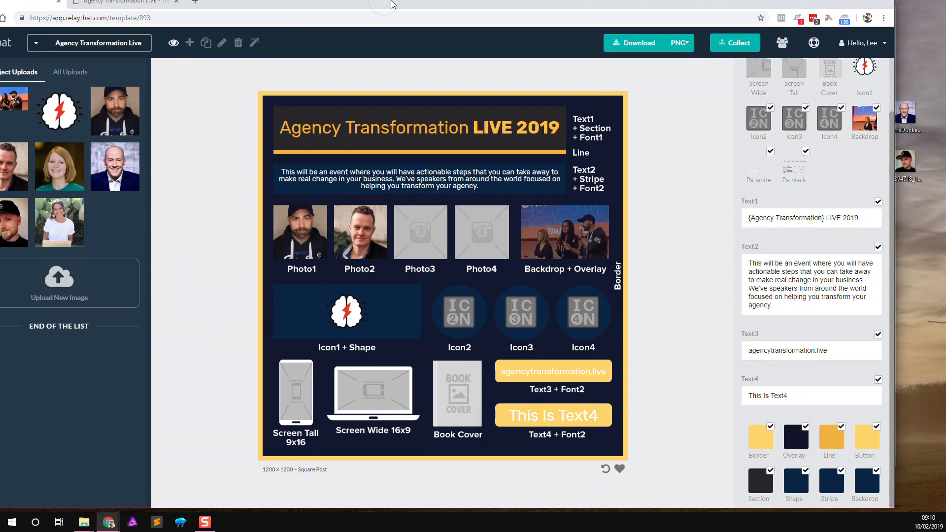
left_click_drag(121, 230, 483, 228)
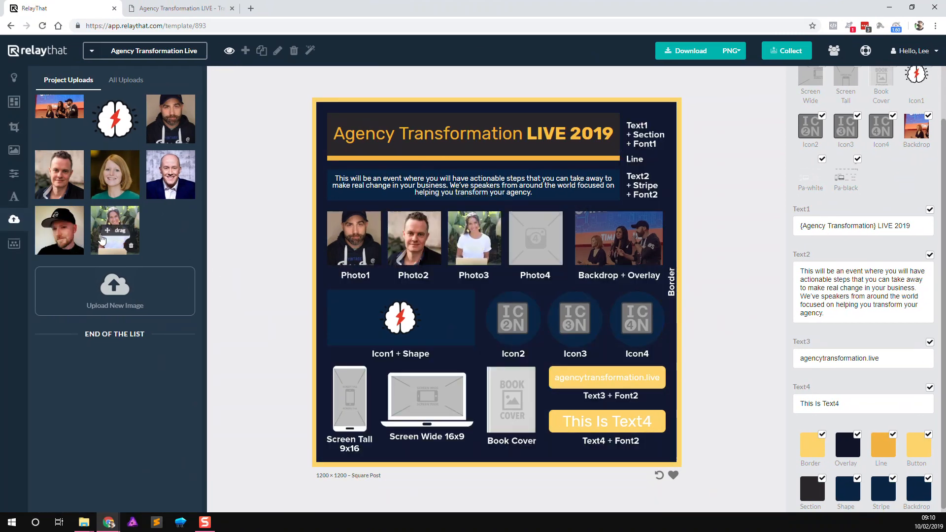
left_click_drag(115, 176, 532, 239)
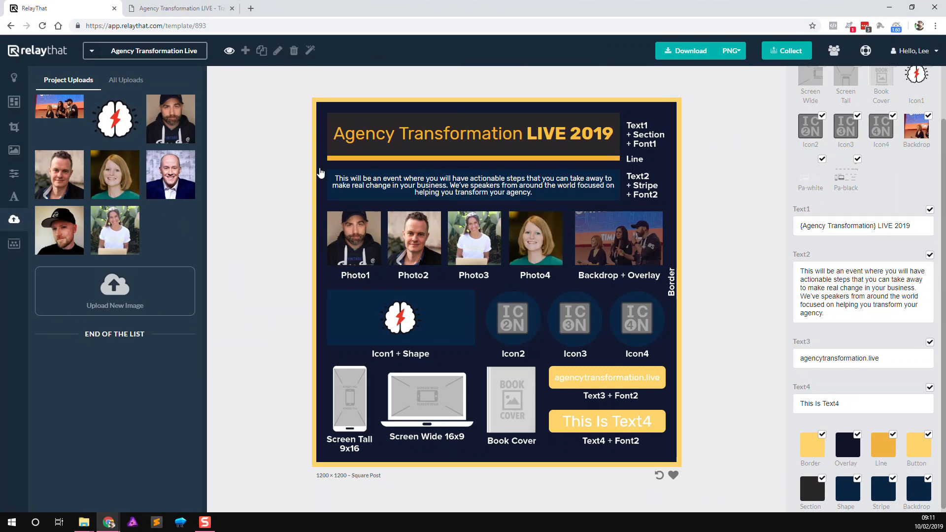
Examine the event website's hero section and host banner for artwork and branding details to reuse, and return to the RelayThat project.
left_click(193, 8)
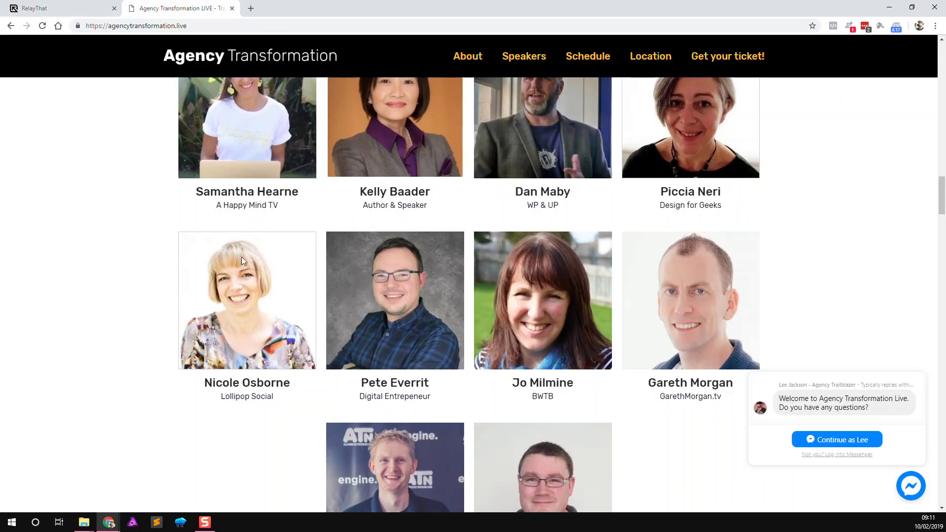
scroll(205, 245, "up", 15)
scroll(138, 248, "up", 10)
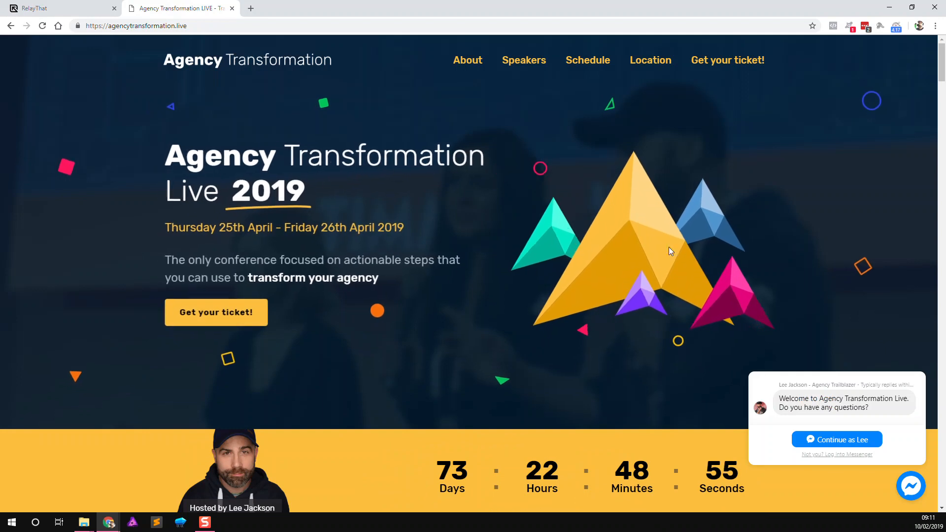
scroll(670, 247, "down", 2)
scroll(786, 275, "up", 1)
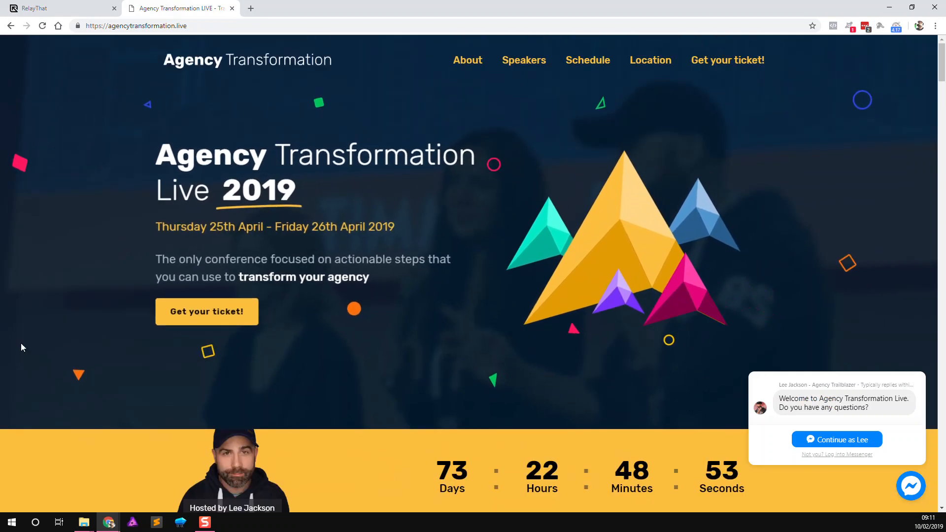
scroll(314, 151, "down", 8)
scroll(448, 213, "up", 8)
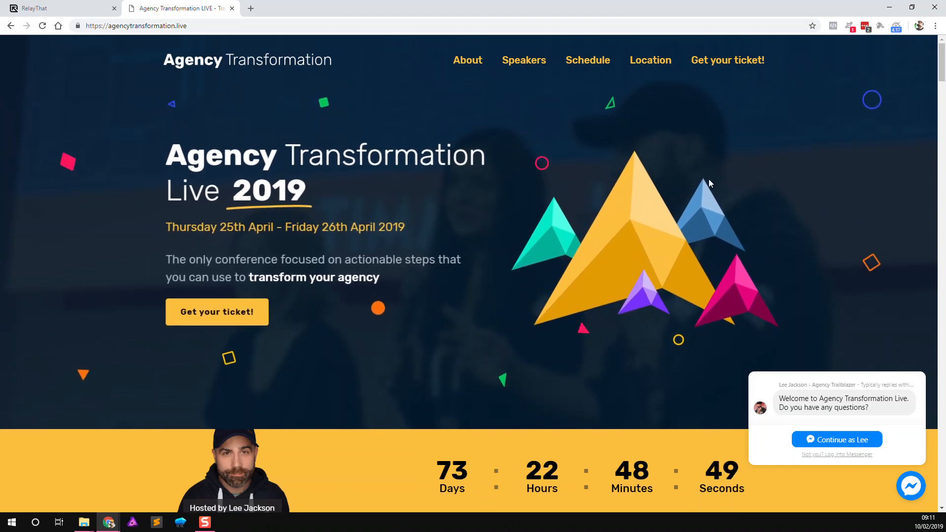
left_click(11, 6)
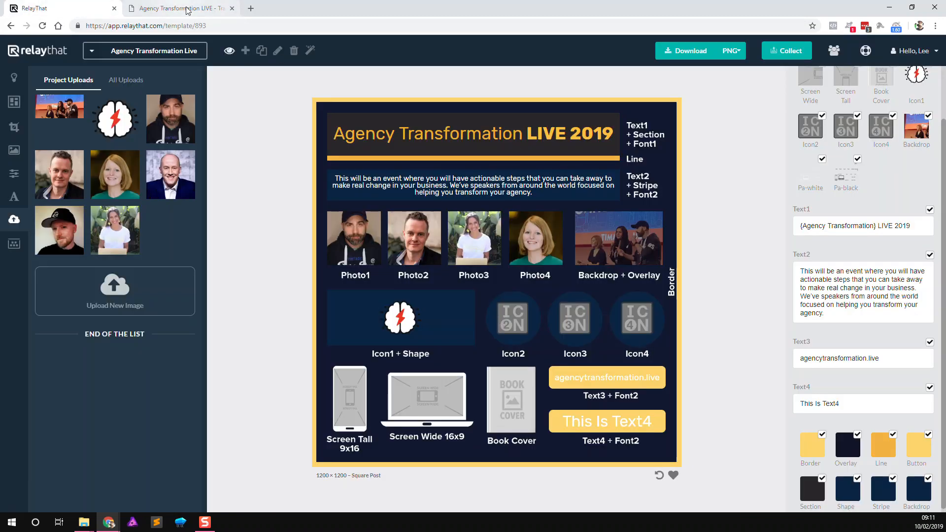
Inspect the "What they said" section on the event website and open its background image skin3-img1.jpg in a new tab.
left_click(212, 9)
scroll(407, 170, "down", 10)
scroll(485, 291, "down", 20)
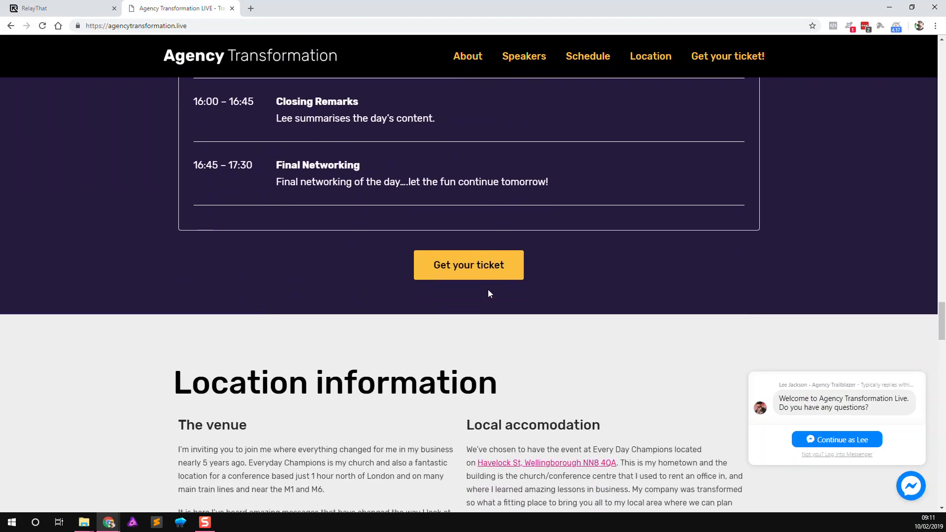
scroll(488, 292, "up", 15)
scroll(488, 292, "down", 19)
scroll(497, 295, "down", 18)
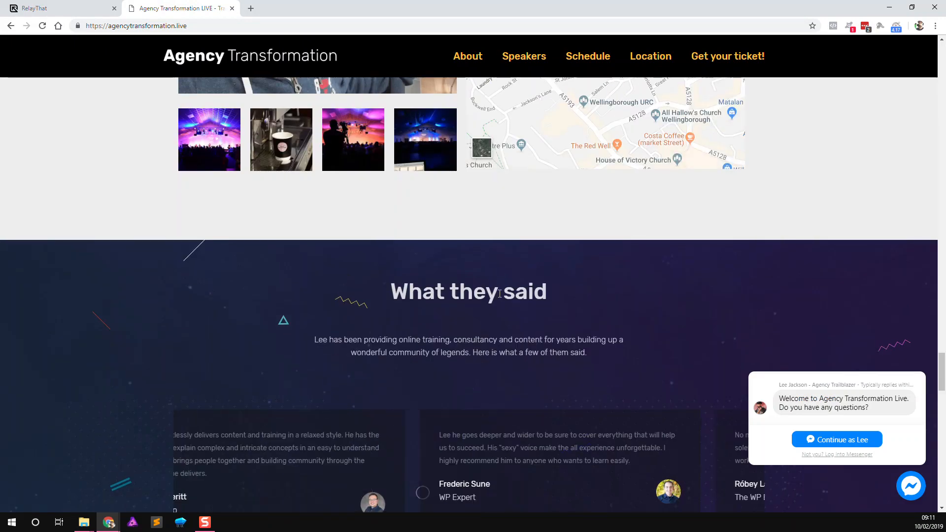
scroll(109, 236, "up", 4)
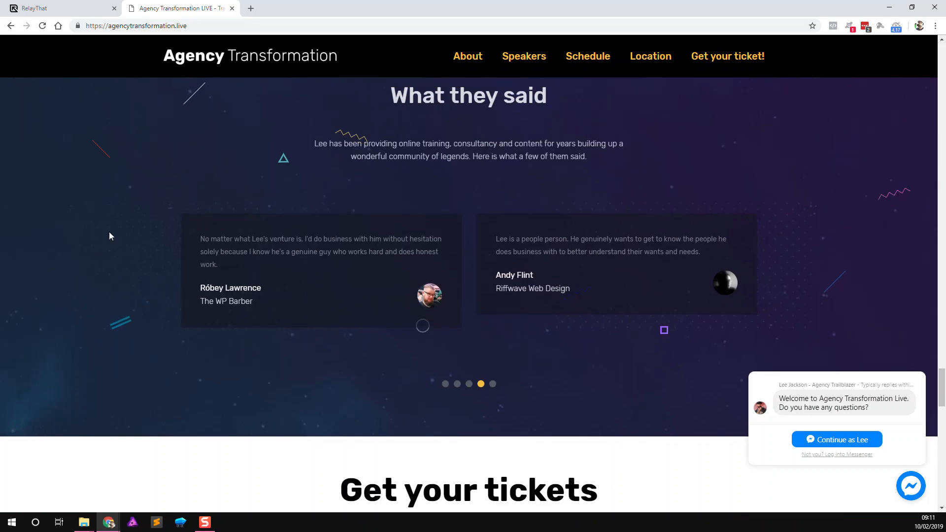
right_click(187, 399)
left_click(240, 391)
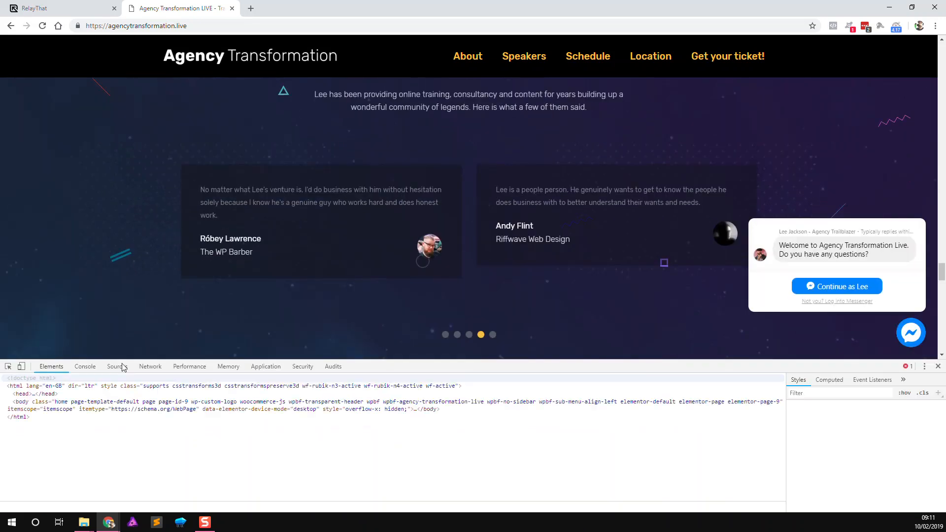
left_click(9, 369)
left_click(17, 307)
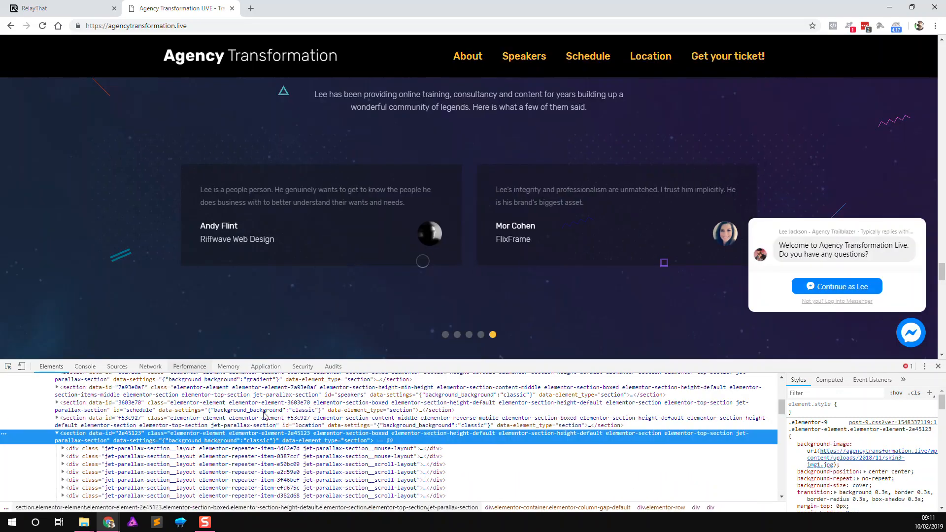
right_click(881, 464)
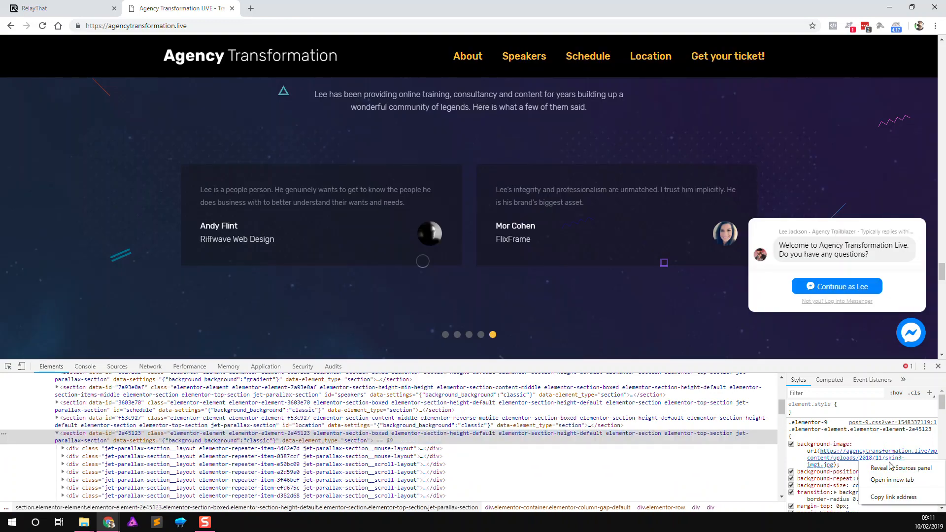
left_click(892, 480)
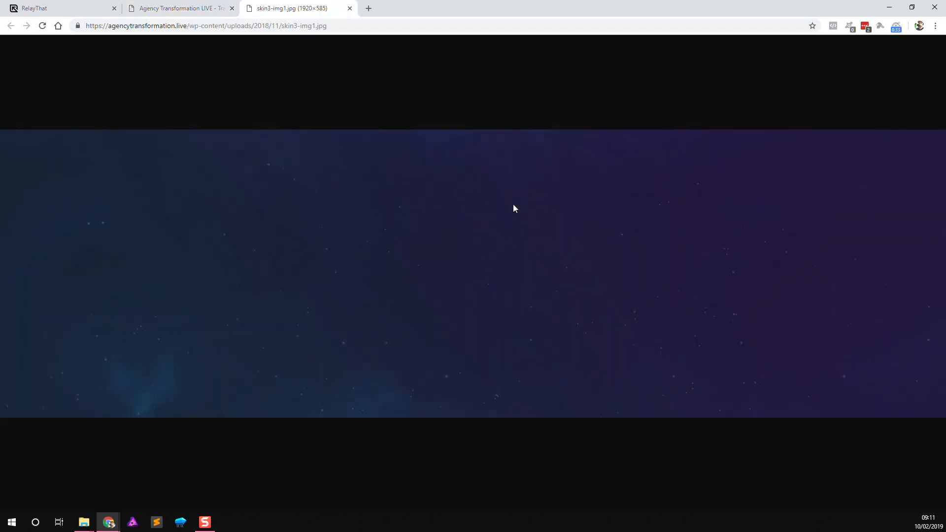
Save the skin3-img1 background image from the browser to the desktop.
left_click_drag(615, 6, 525, 103)
left_click_drag(460, 315, 607, 42)
left_click_drag(410, 95, 517, 105)
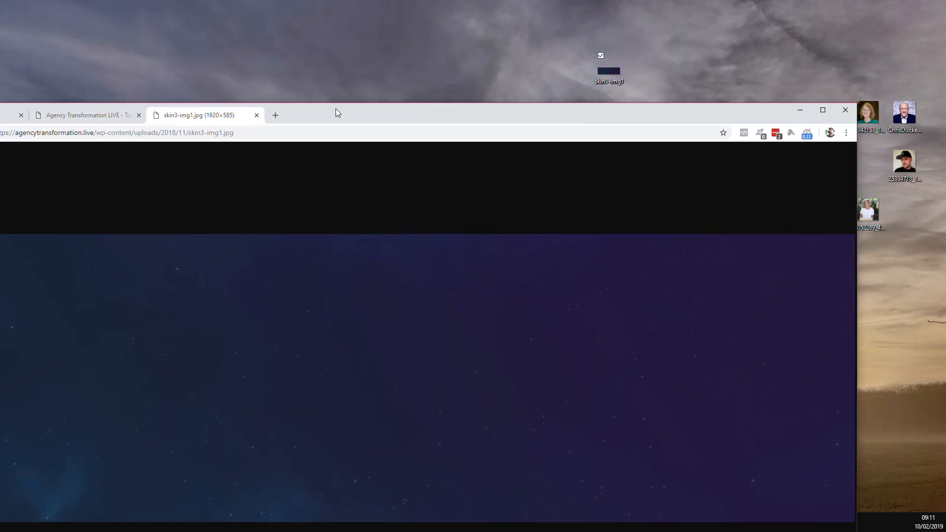
Upload skin3-img1 from the desktop to the RelayThat project and assign it to the Backdrop slot.
left_click_drag(397, 117, 531, 120)
left_click(123, 116)
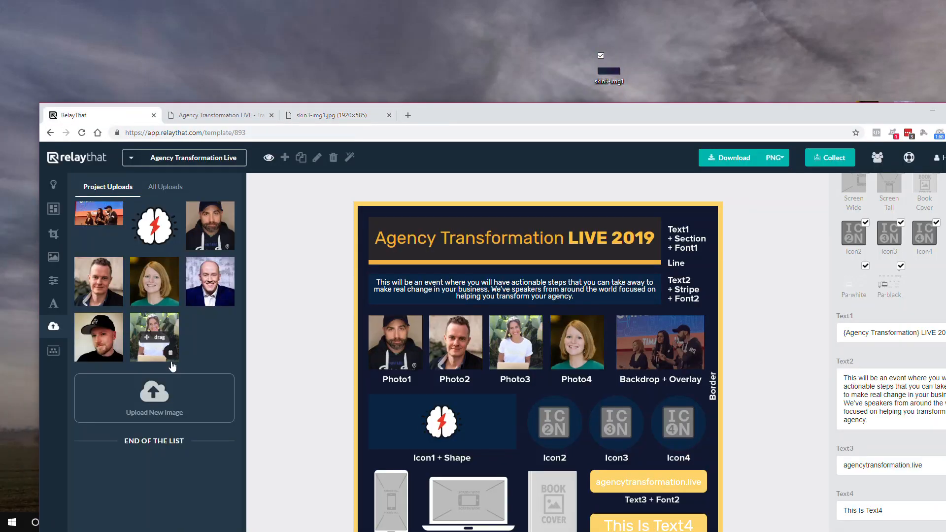
left_click_drag(609, 70, 123, 409)
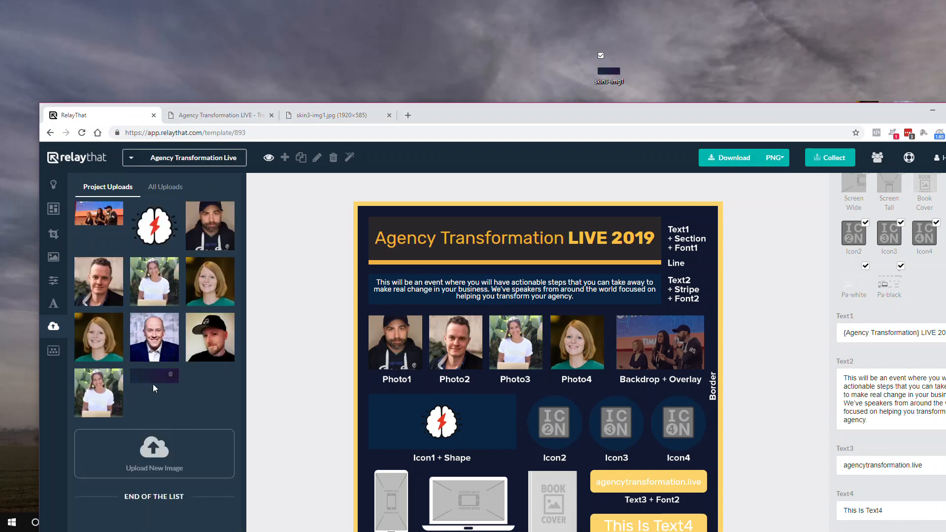
left_click_drag(155, 381, 668, 345)
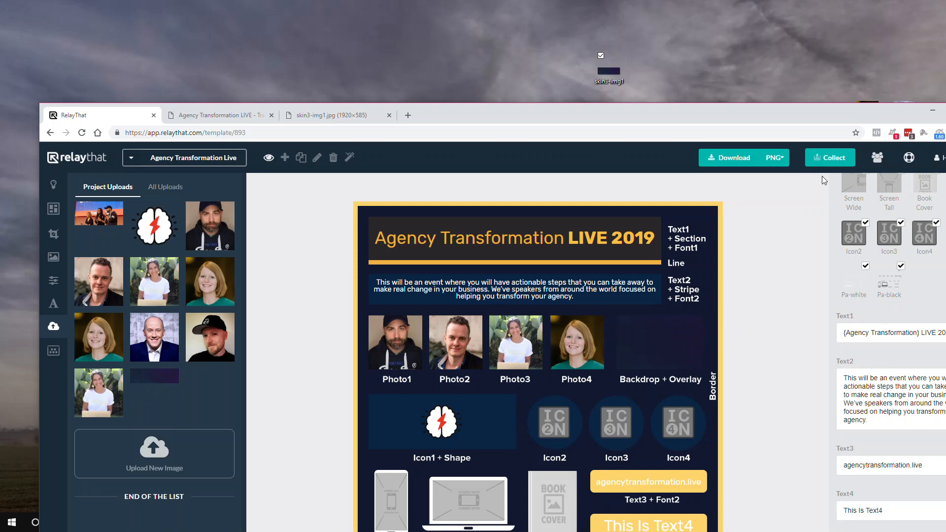
double_click(776, 117)
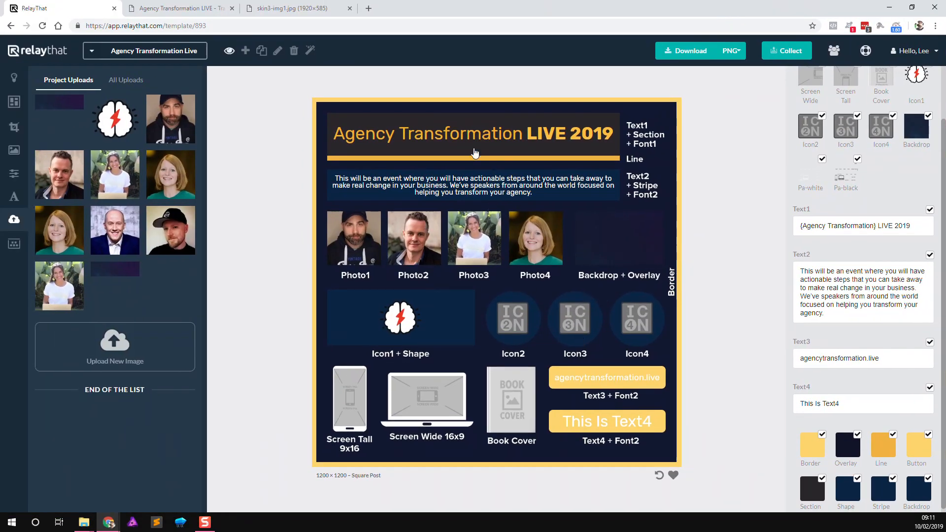
Move the highlight braces in Text1 from Agency Transformation to LIVE 2019.
left_click(451, 136)
left_click(875, 226)
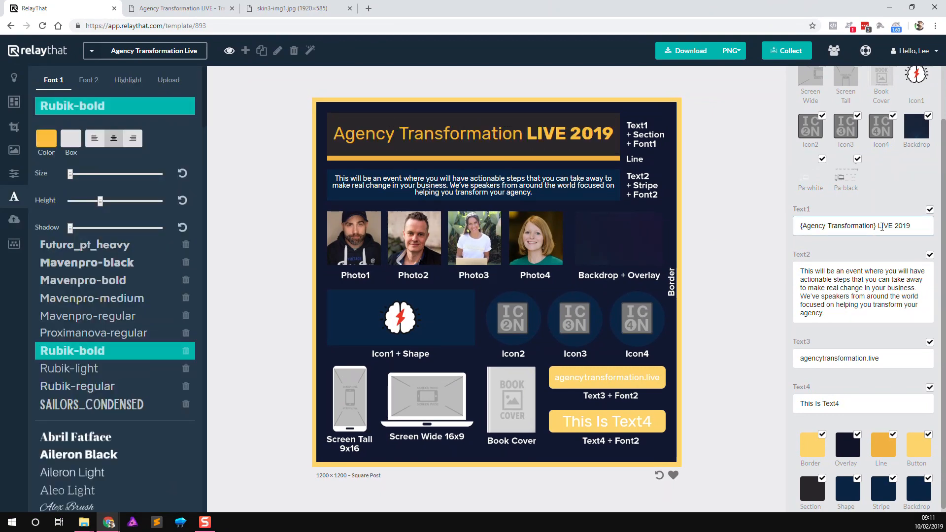
key("BackSpace")
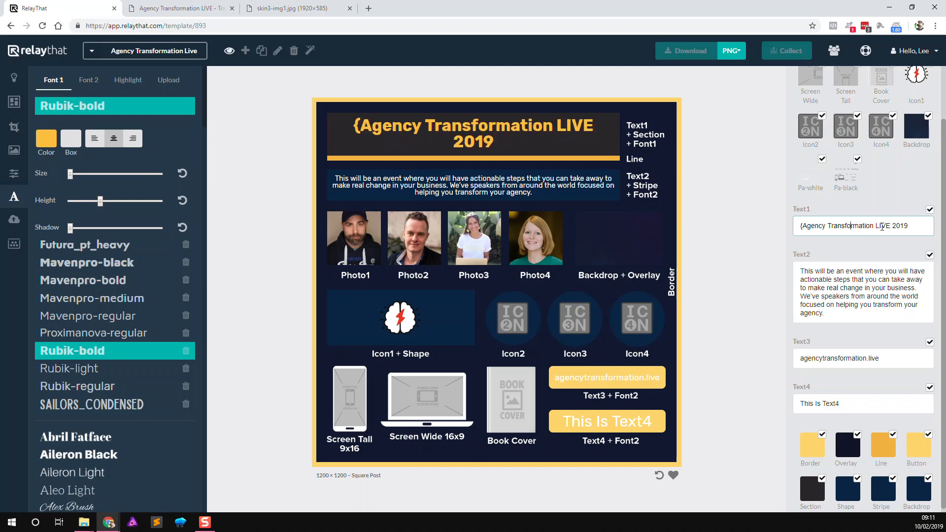
key("BackSpace")
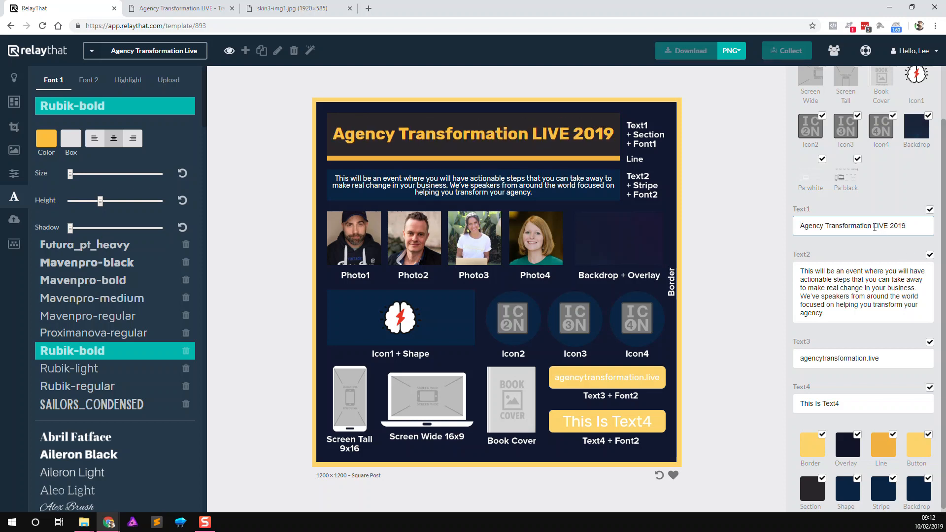
type("{")
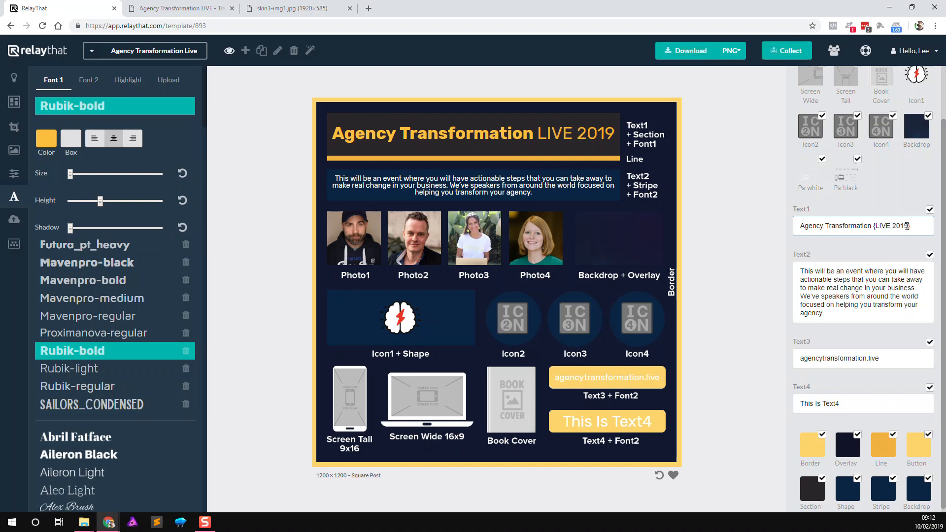
Remove 2019 from Text1 and change LIVE to title case, making the text "Agency Transformation {Live}".
key("BackSpace")
key("BackSpace")
key("BackSpace")
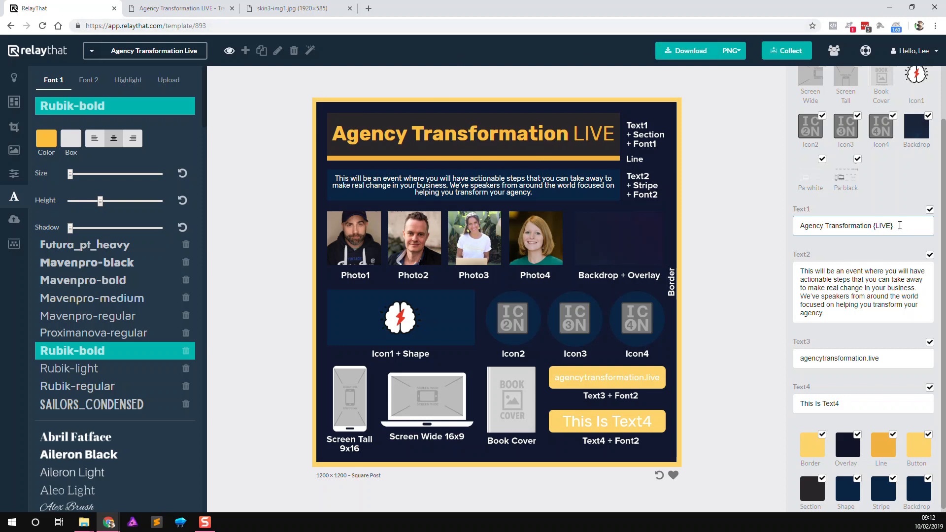
key("BackSpace")
key("BackSpace")
type("ive")
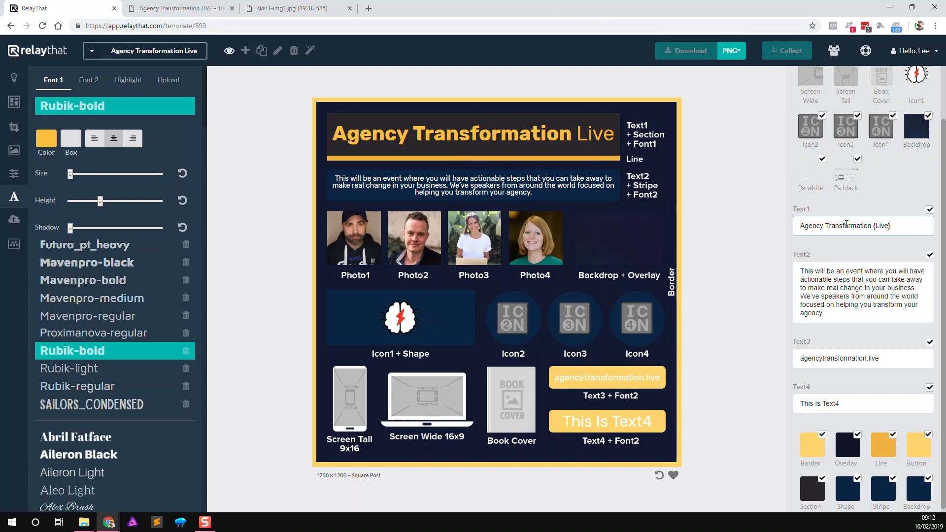
Set the colour of the highlighted text to white.
left_click(128, 79)
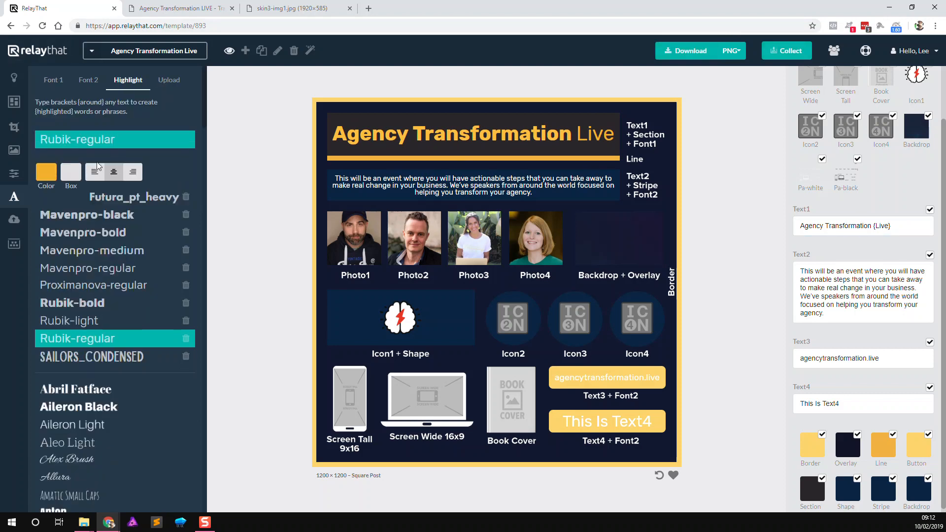
left_click(46, 172)
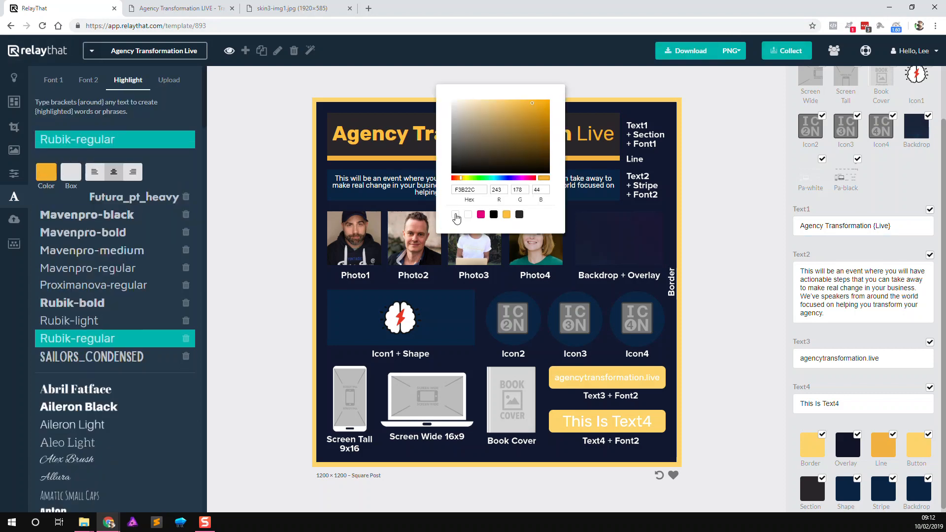
left_click(456, 215)
left_click(280, 202)
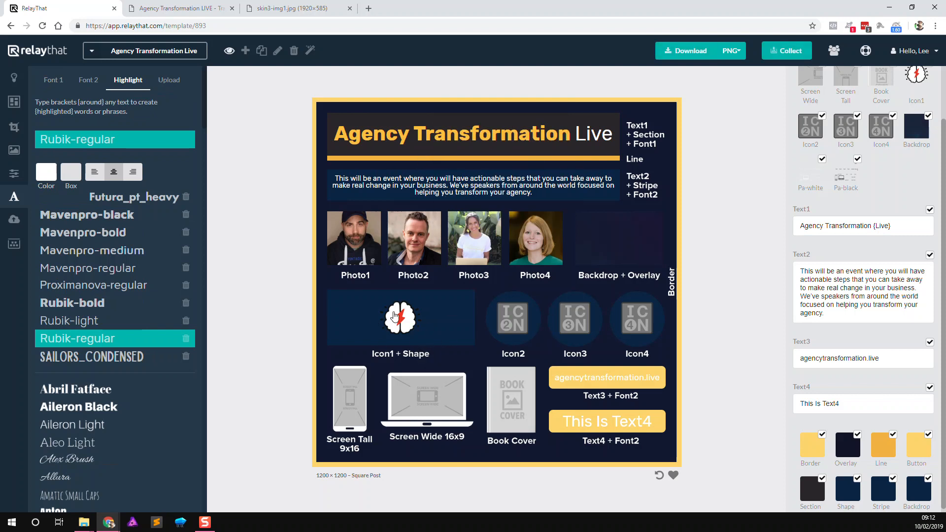
Hide the brain icon in Icon1 from the layout.
left_click(407, 316)
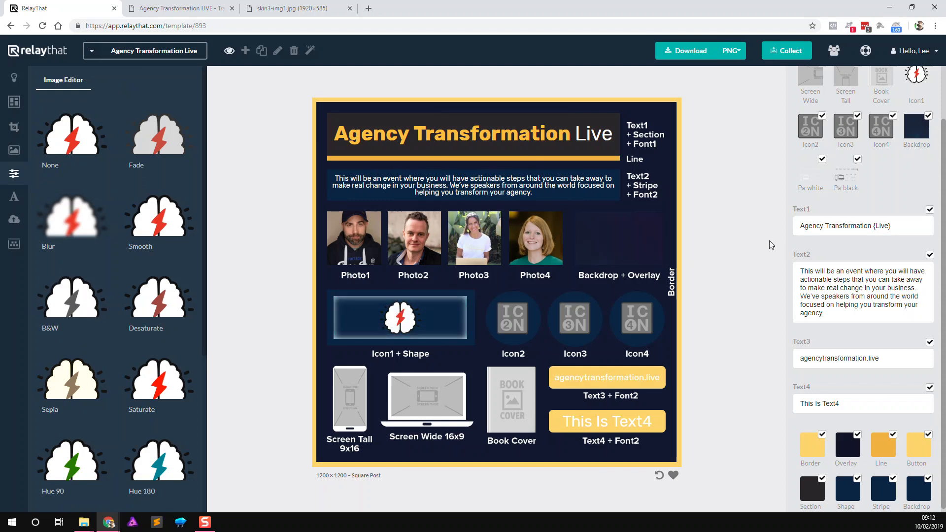
scroll(928, 125, "up", 2)
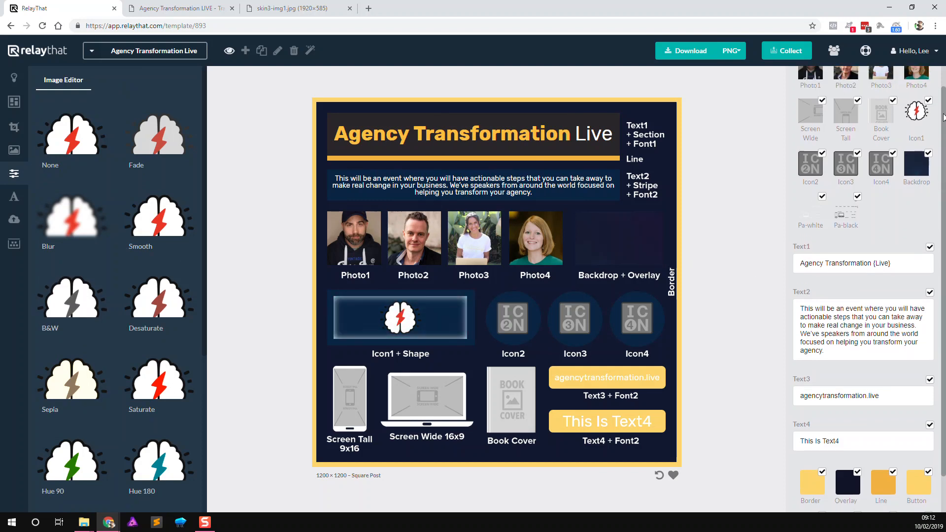
left_click(929, 119)
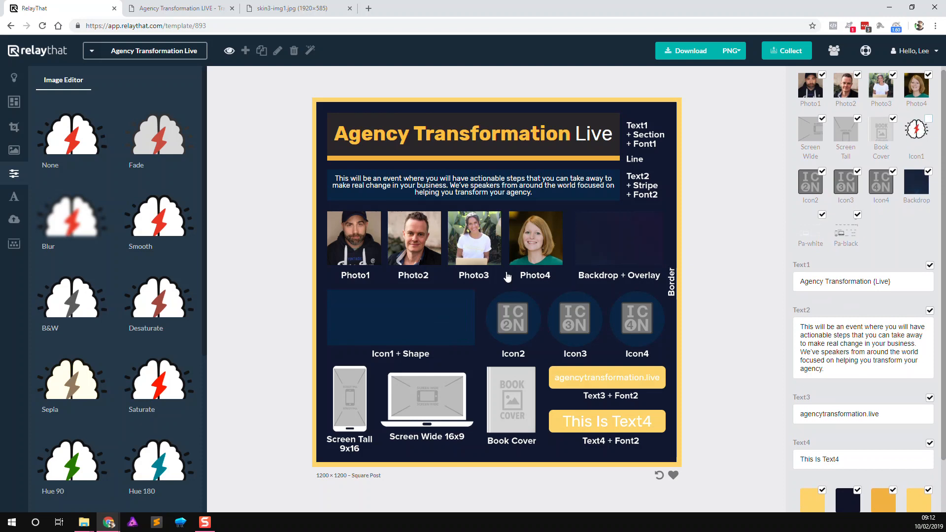
Review the event website's logo and hero heading for how the bold and light words are styled.
left_click(301, 8)
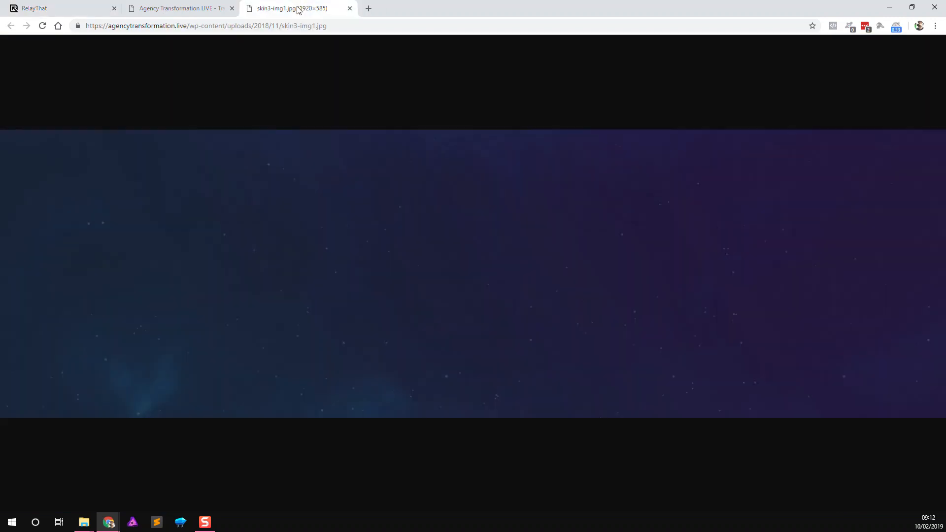
left_click(179, 14)
scroll(552, 266, "down", 10)
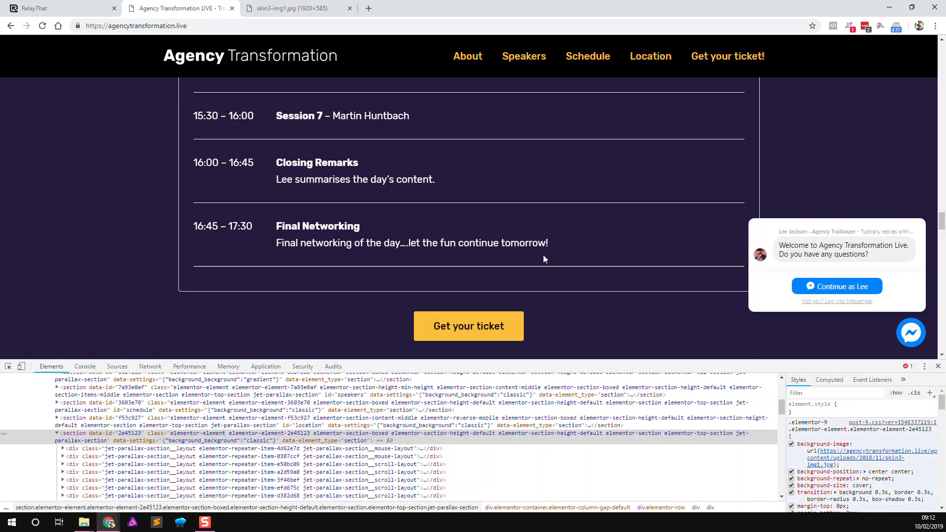
scroll(547, 247, "up", 8)
scroll(567, 239, "up", 15)
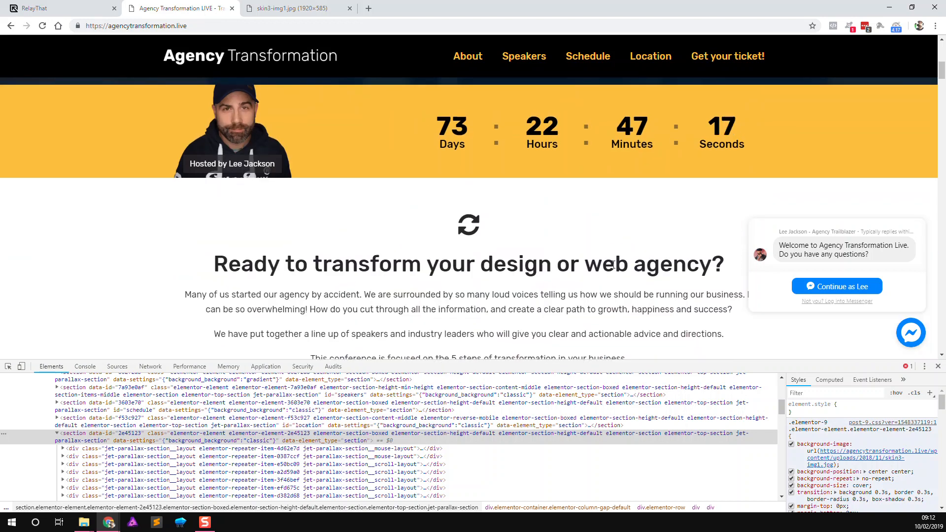
scroll(614, 264, "down", 4)
scroll(616, 246, "up", 4)
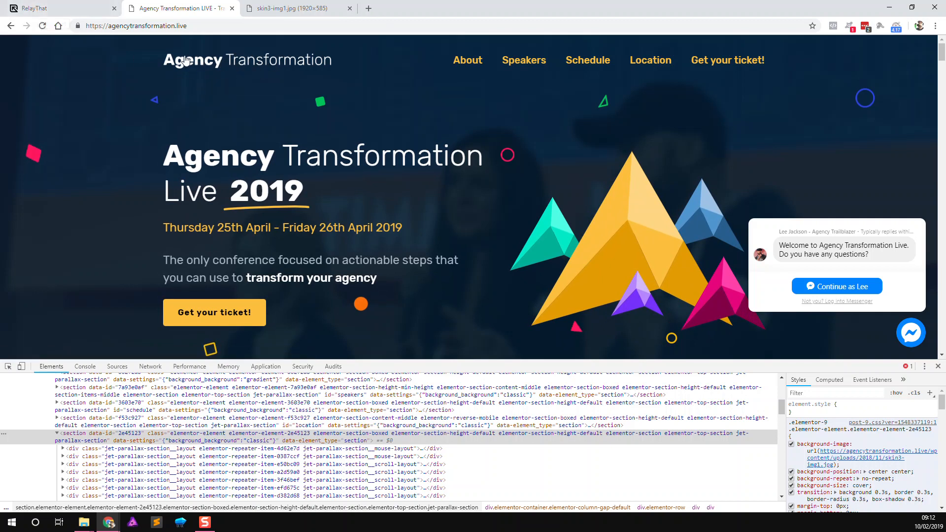
Remove the word Live from Text1 in RelayThat and mark Transformation as the highlighted word, making it "Agency {Transformation}".
left_click(59, 10)
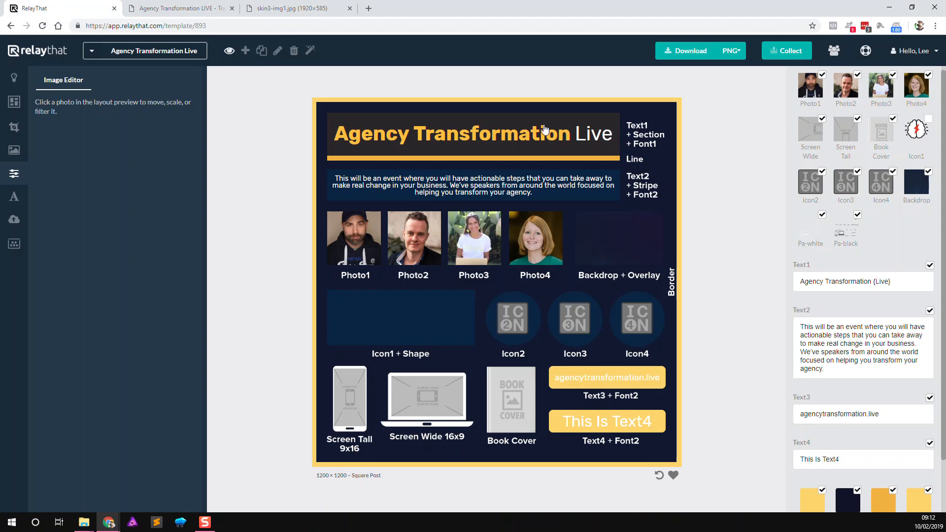
left_click_drag(872, 282, 915, 283)
left_click(915, 282)
key("BackSpace")
key("Left")
key("Left")
key("Left")
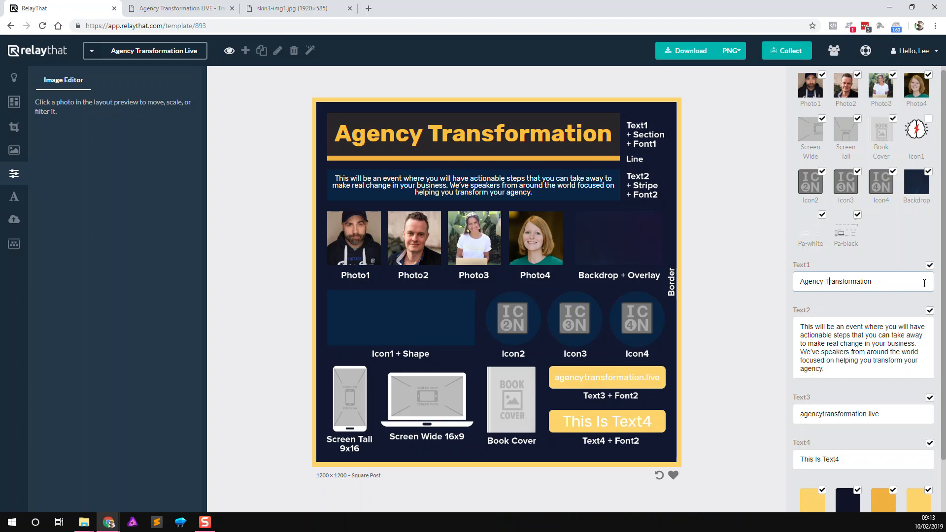
type("{")
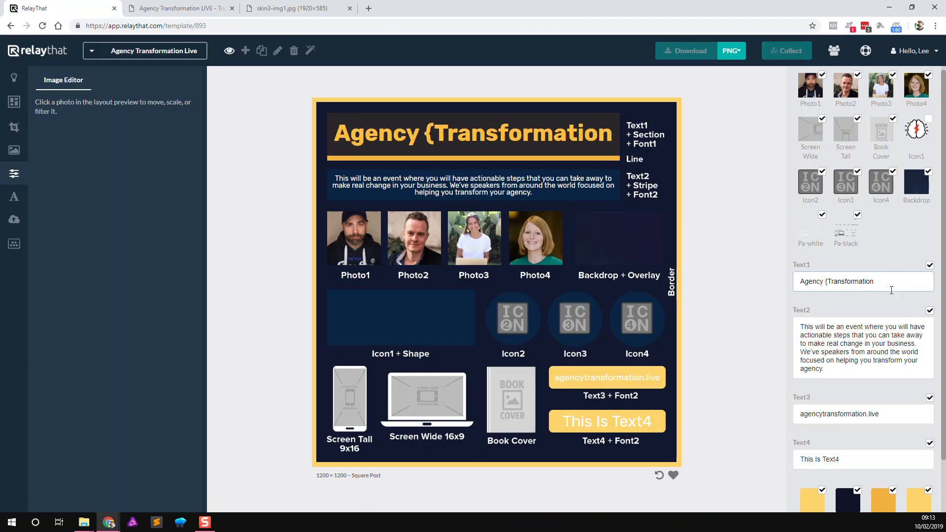
left_click(876, 281)
type("}")
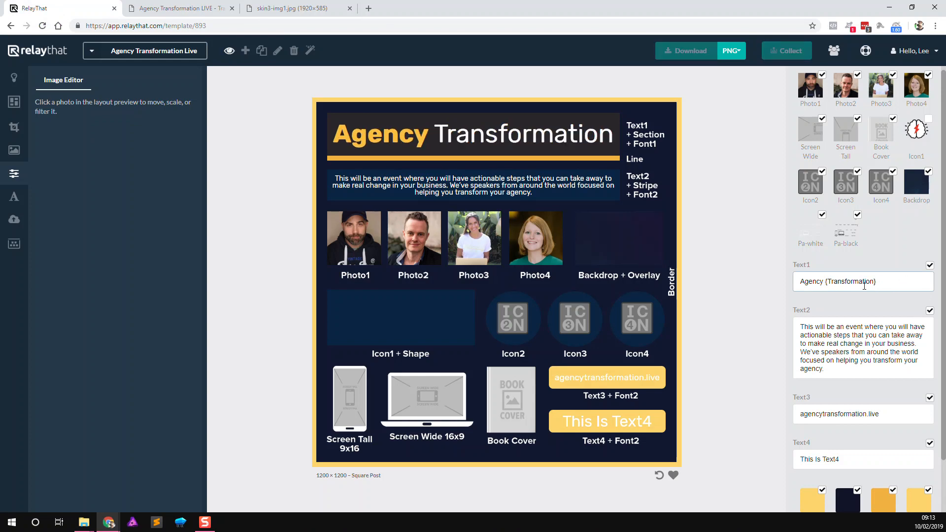
Change the font of the highlighted text to Rubik-light.
left_click(14, 197)
left_click(141, 83)
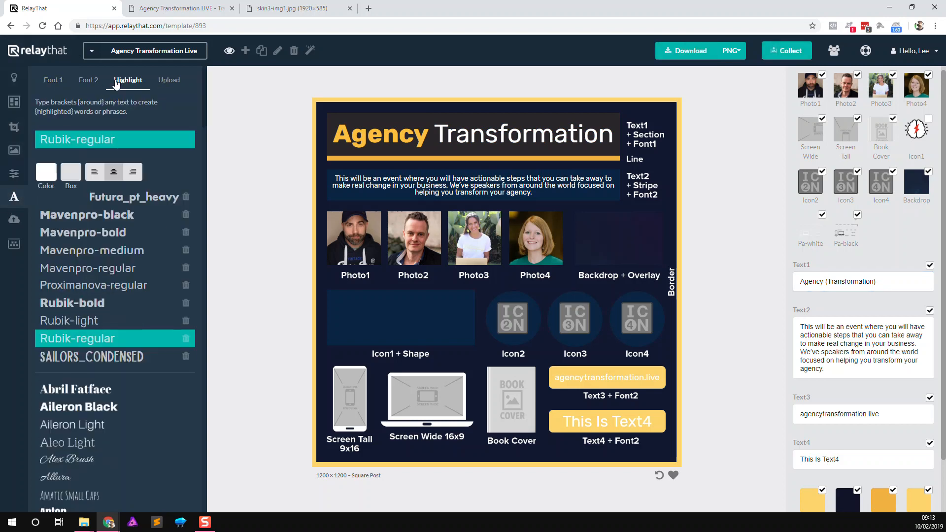
left_click(81, 321)
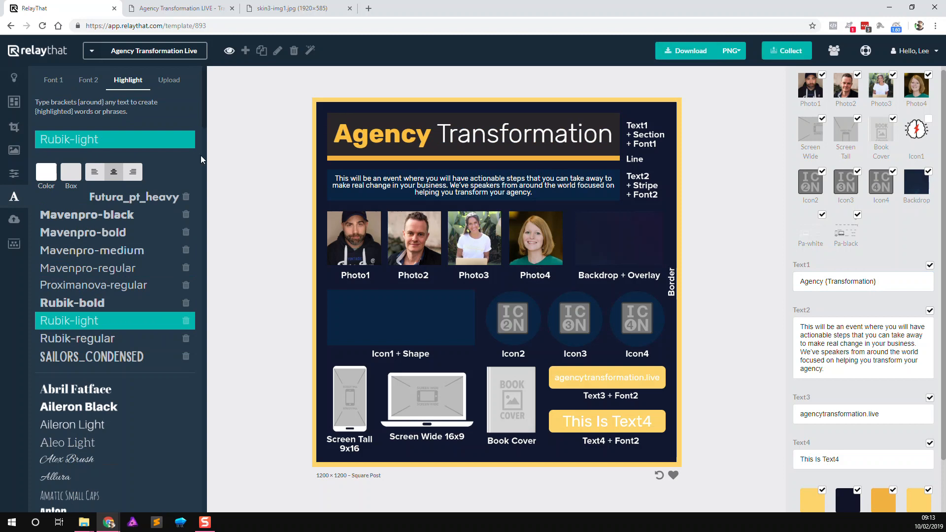
Set the colour of Font 1 to white so the heading's bold word matches the website.
left_click(53, 81)
left_click(52, 143)
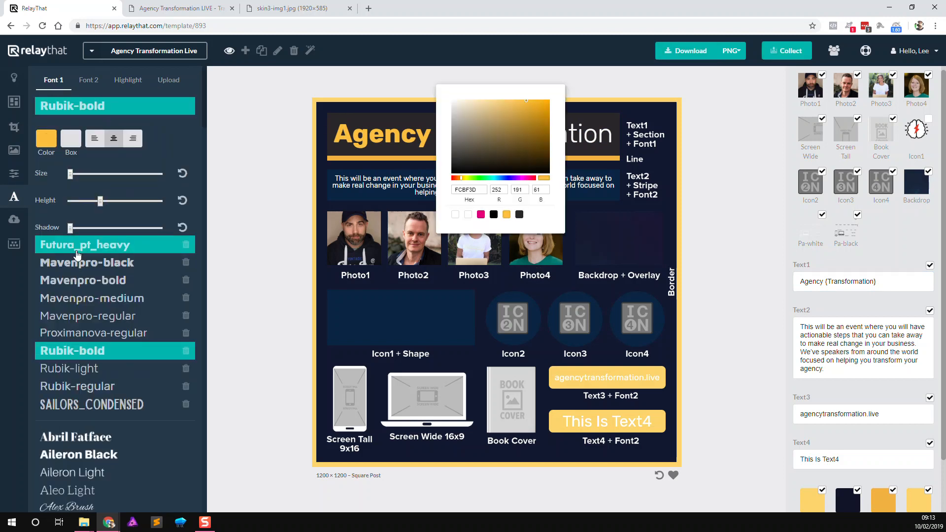
left_click(455, 215)
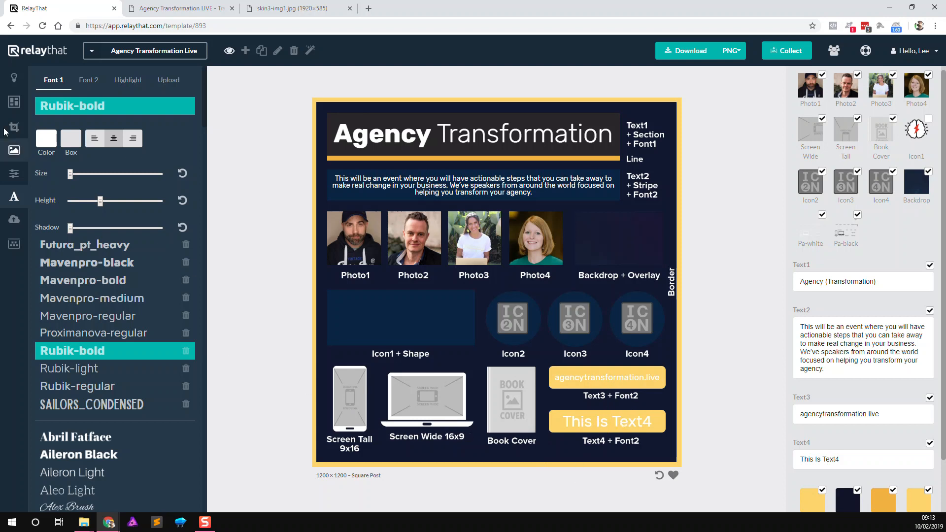
Browse the layout sizes and look through the Wide Post designs with the project's branding.
left_click(15, 102)
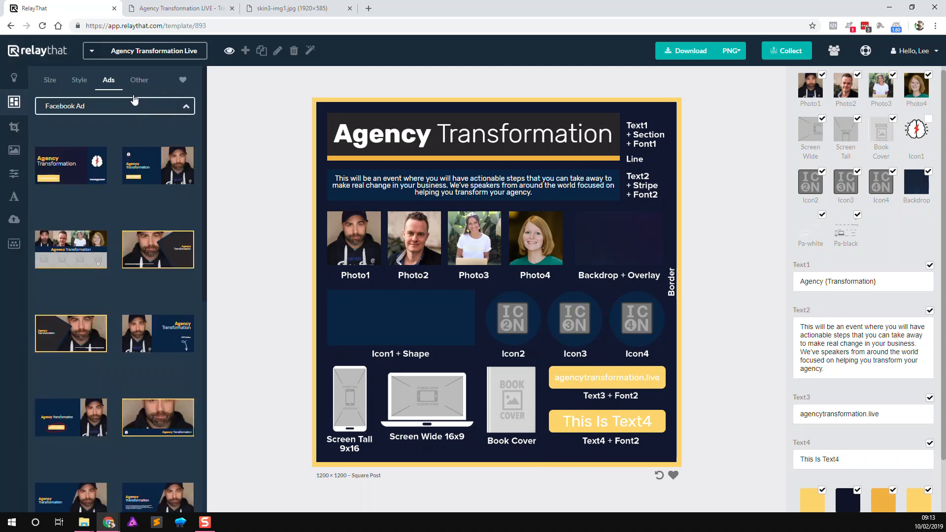
left_click(79, 112)
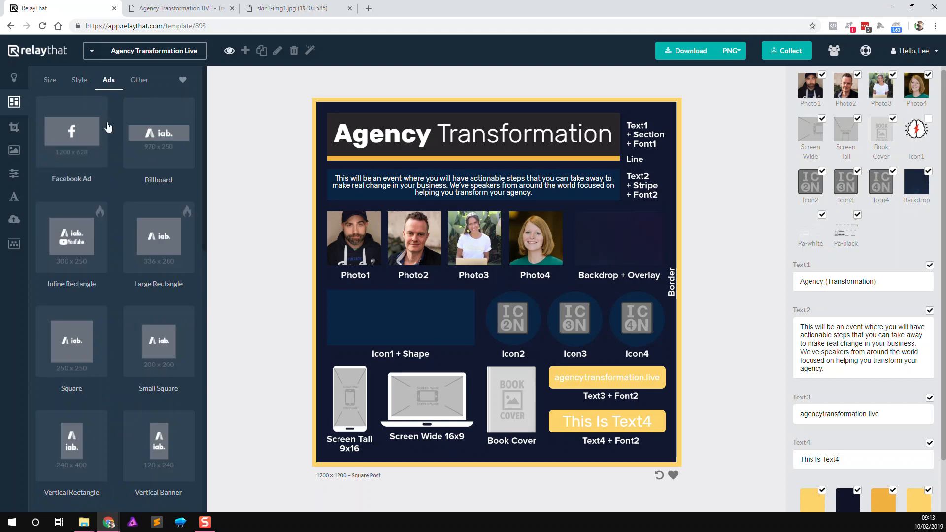
left_click(49, 80)
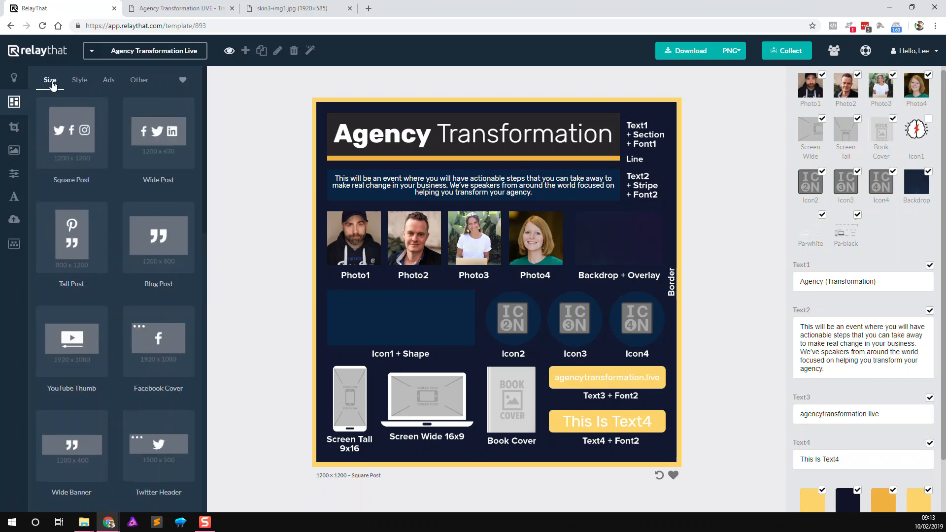
left_click(152, 141)
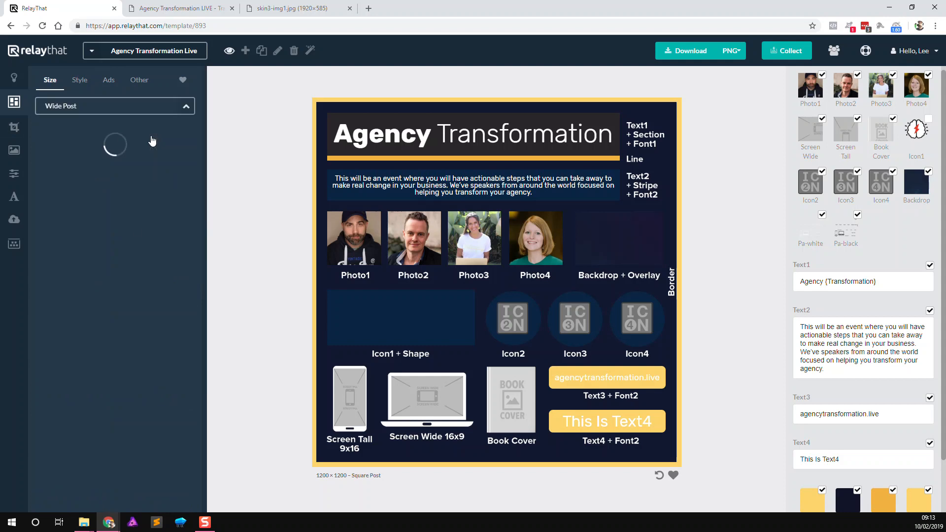
scroll(129, 261, "down", 2)
scroll(128, 259, "down", 4)
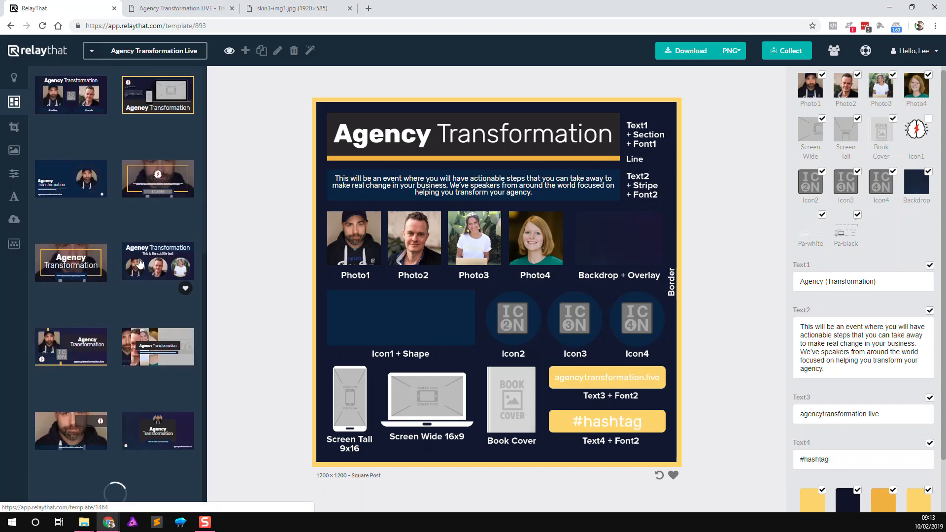
scroll(76, 403, "up", 8)
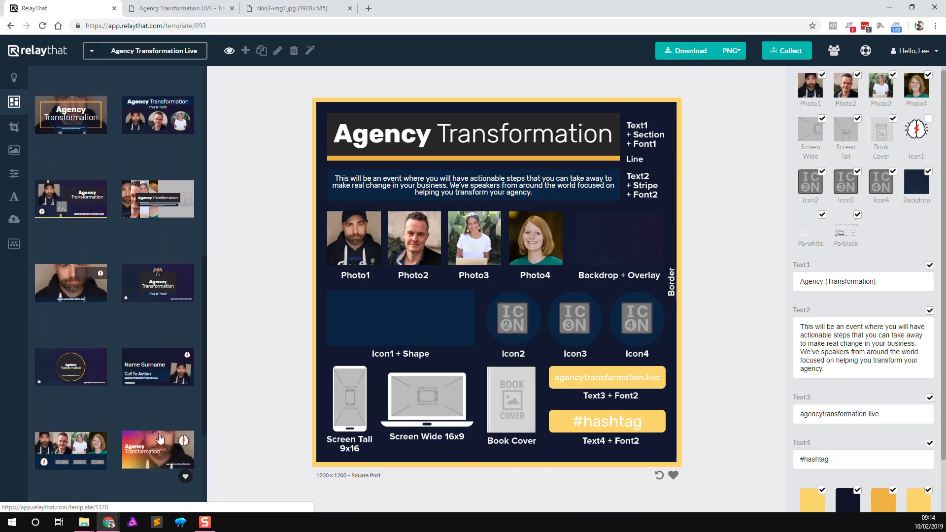
Try the Facebook Ad layout with a call-to-action button beside the photo, switching the Text3 web address on and off.
left_click(106, 76)
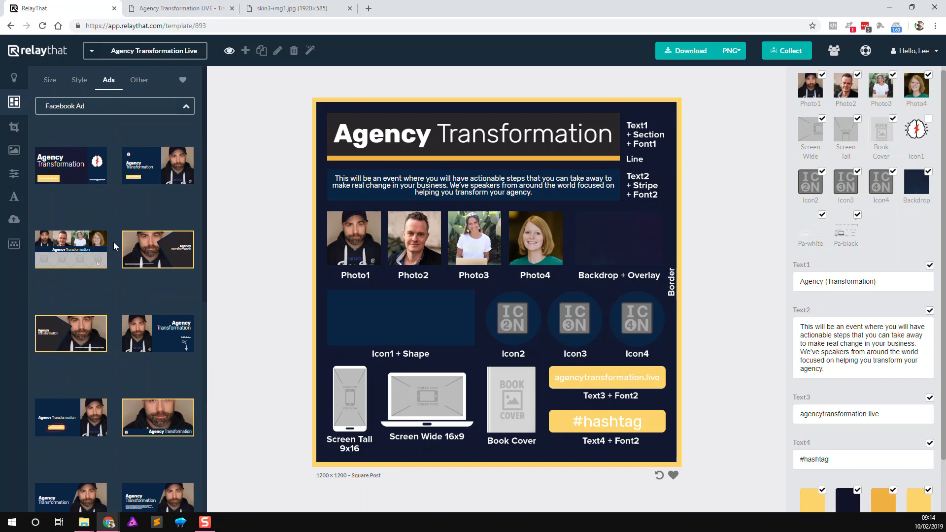
left_click(160, 158)
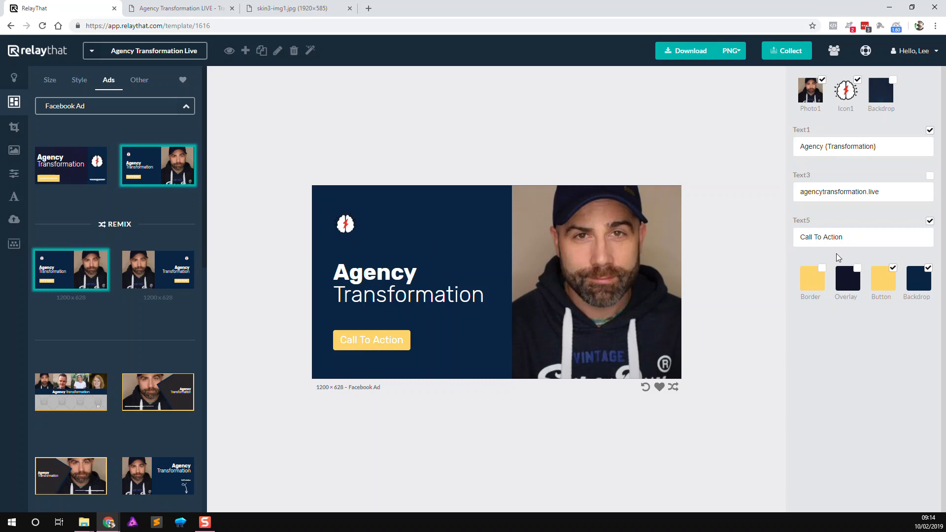
left_click(930, 176)
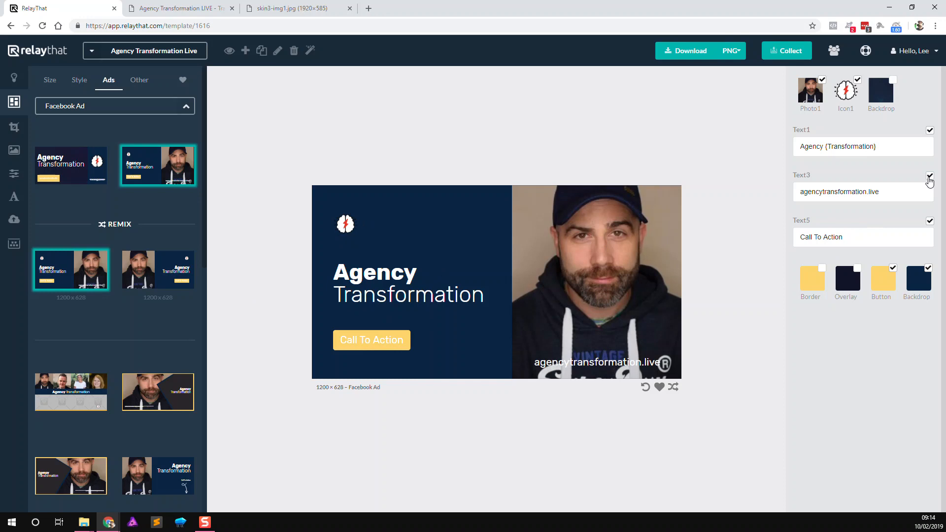
left_click(929, 177)
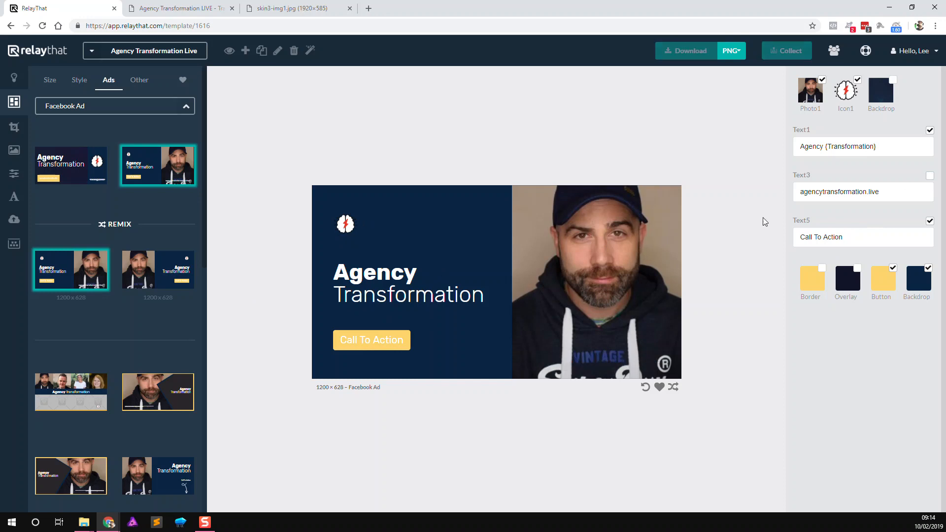
Apply the Facebook Ad layout with an angled photo edge, heading, paragraph text and web address.
scroll(107, 291, "down", 6)
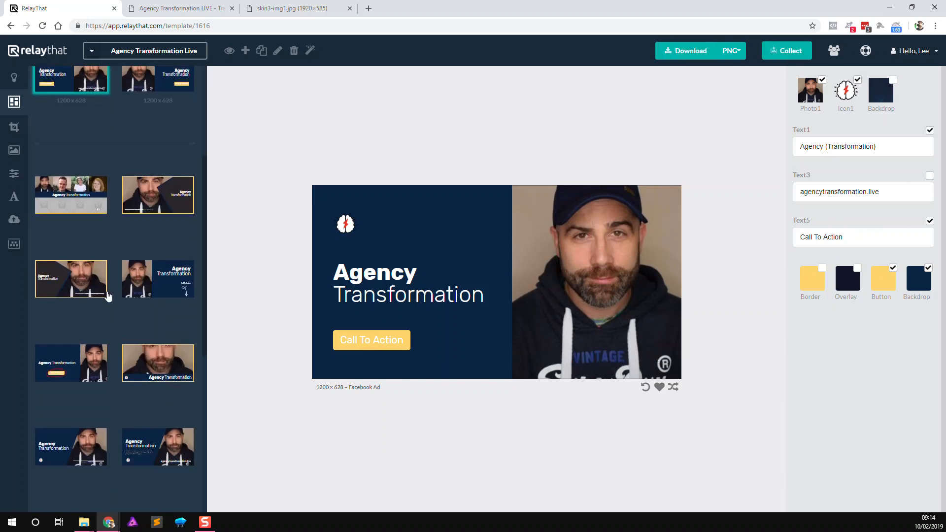
scroll(107, 296, "down", 2)
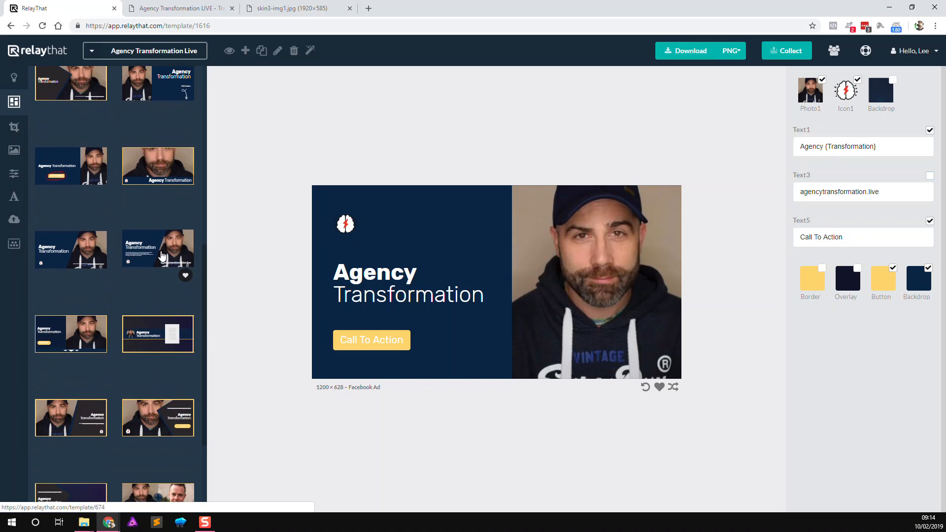
left_click(162, 256)
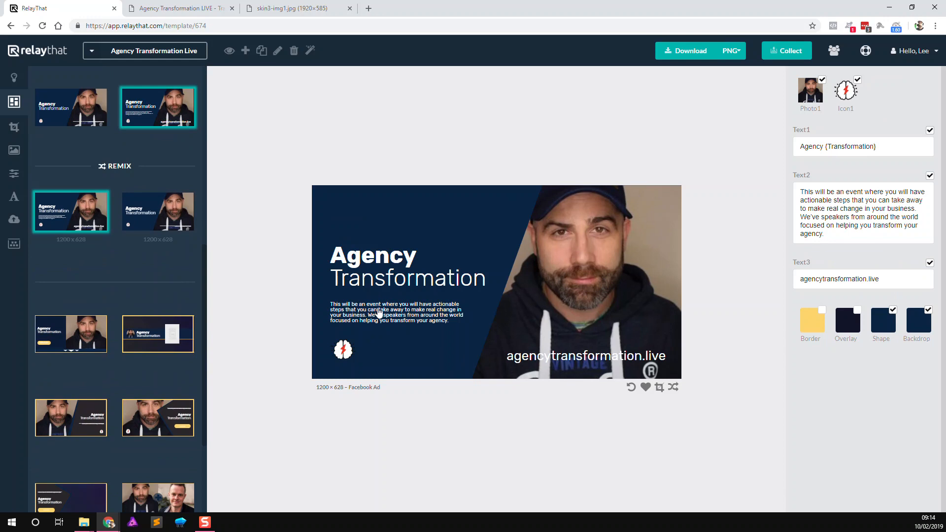
Replace the Text2 paragraph with the speaker's first name followed by "is speaking about stuff".
left_click(399, 314)
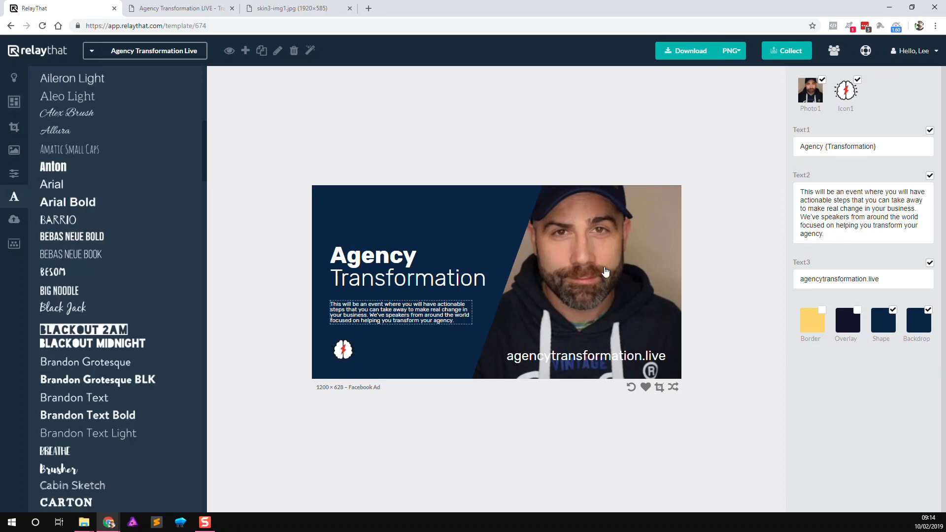
left_click(857, 224)
left_click_drag(844, 237, 802, 187)
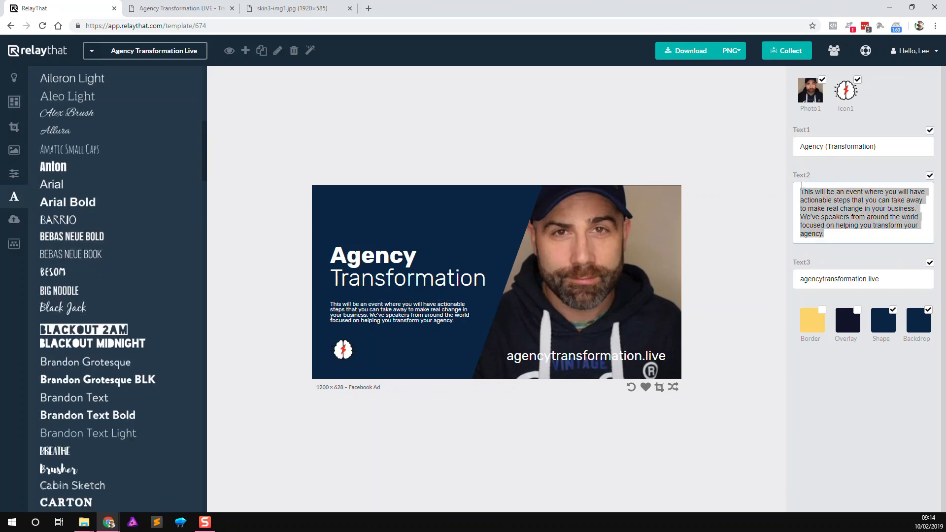
type("Lee is")
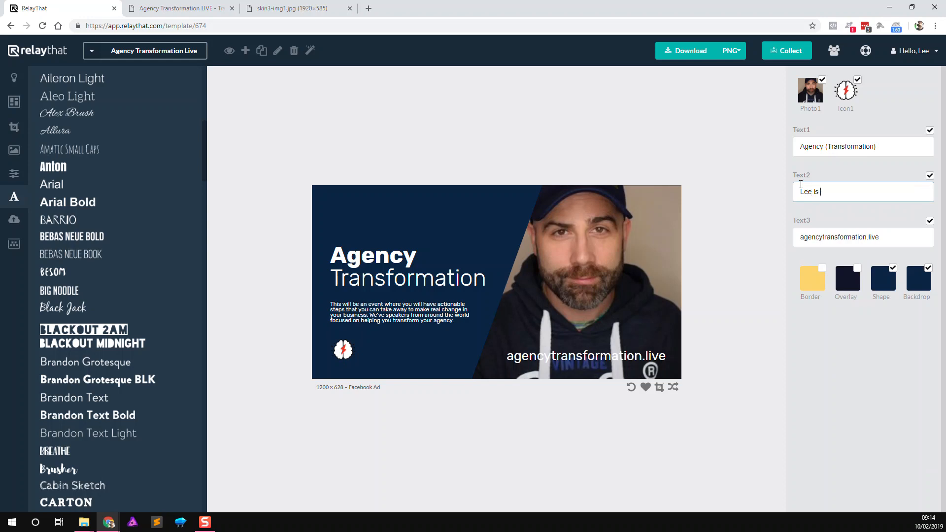
type(" speaking abut")
key("BackSpace")
key("BackSpace")
type("stuff")
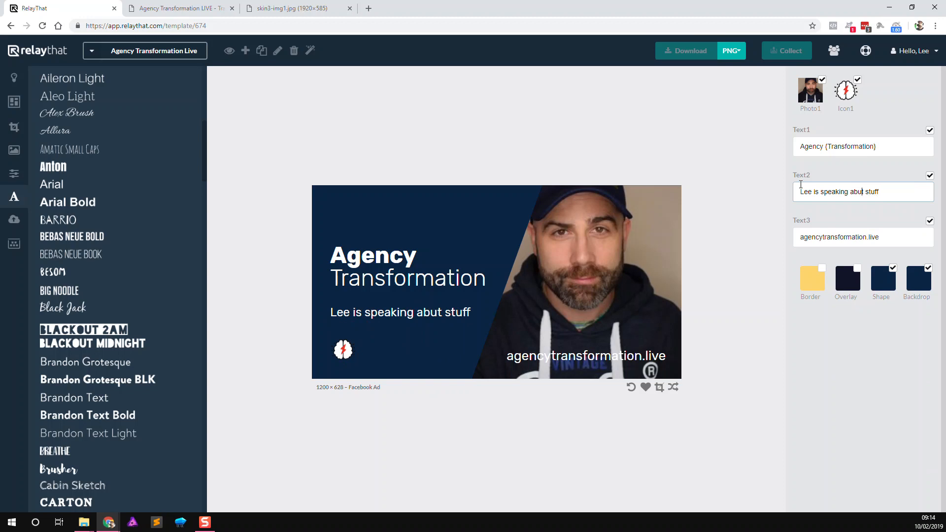
type("o")
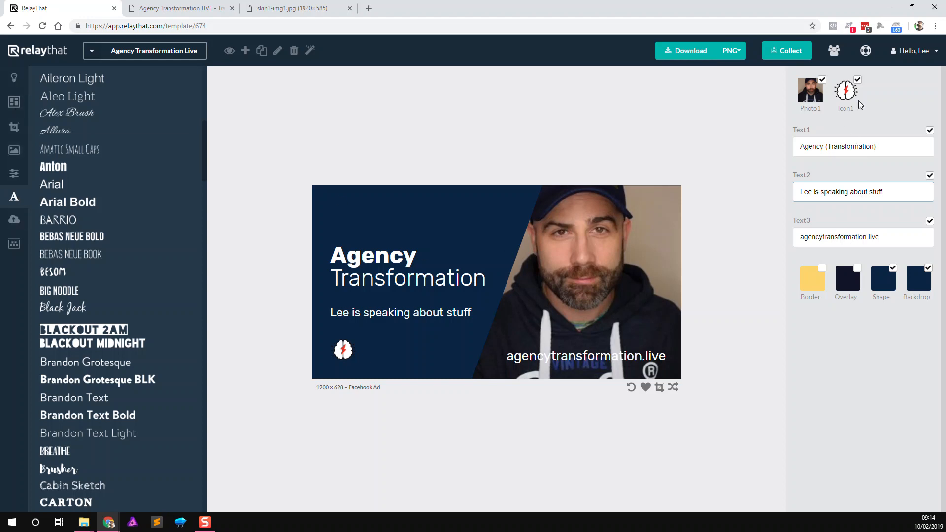
left_click(626, 178)
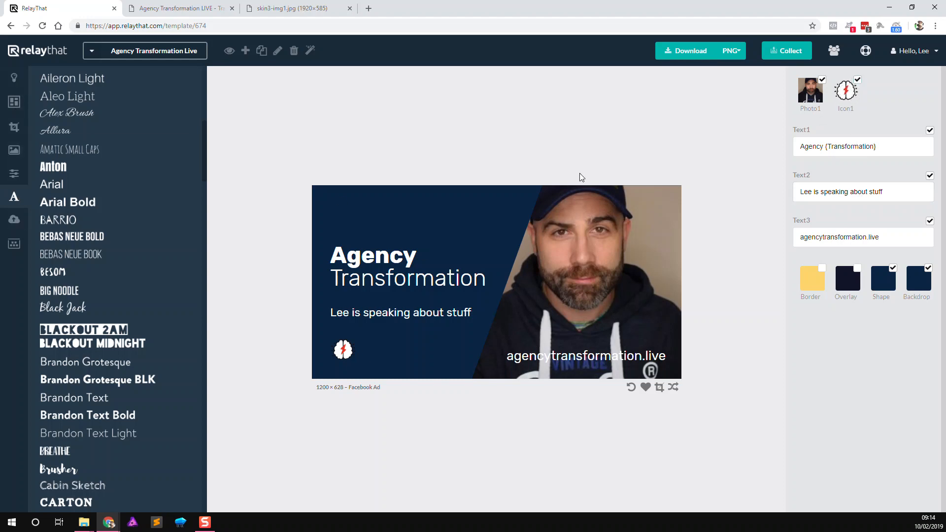
Hide the brain icon and change Text1 to the featured speaker's full name followed by the highlighted text "{In the UK!}".
double_click(823, 145)
type("Troy Deam")
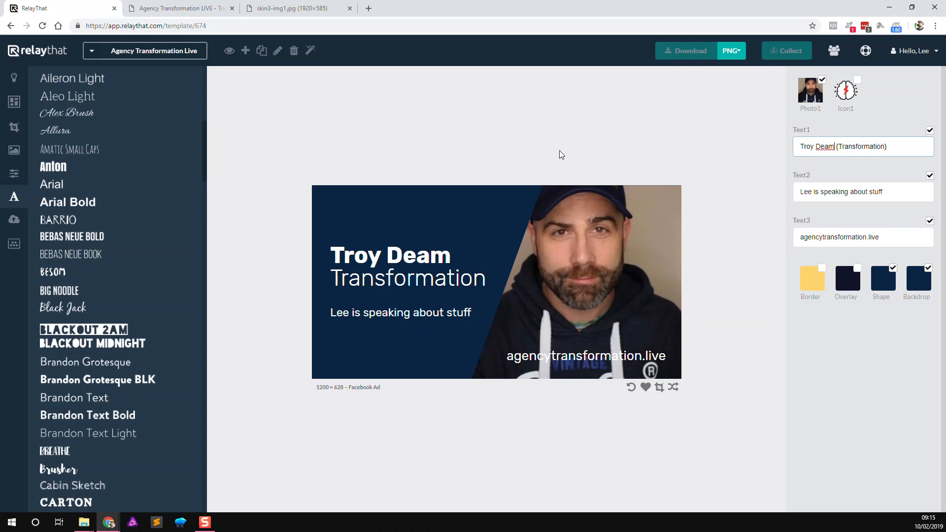
key("BackSpace")
type("n")
double_click(846, 143)
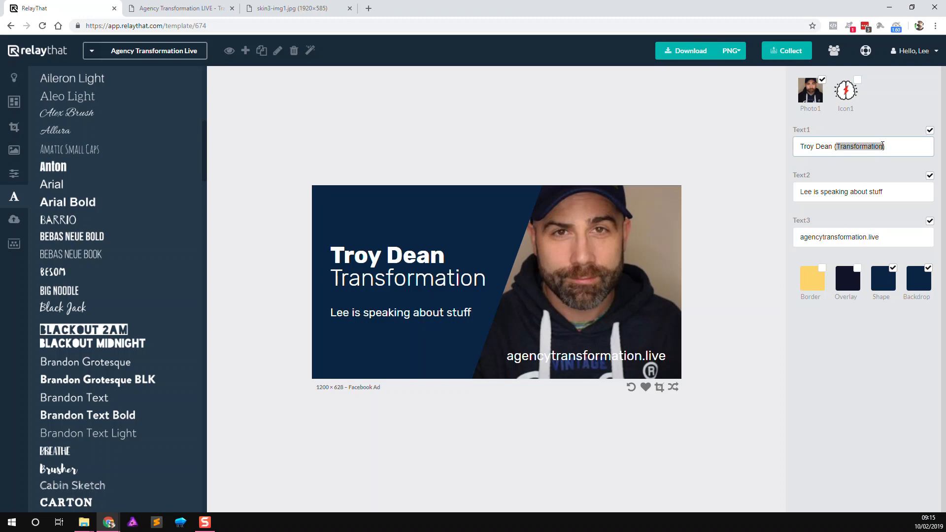
type("In the UK!")
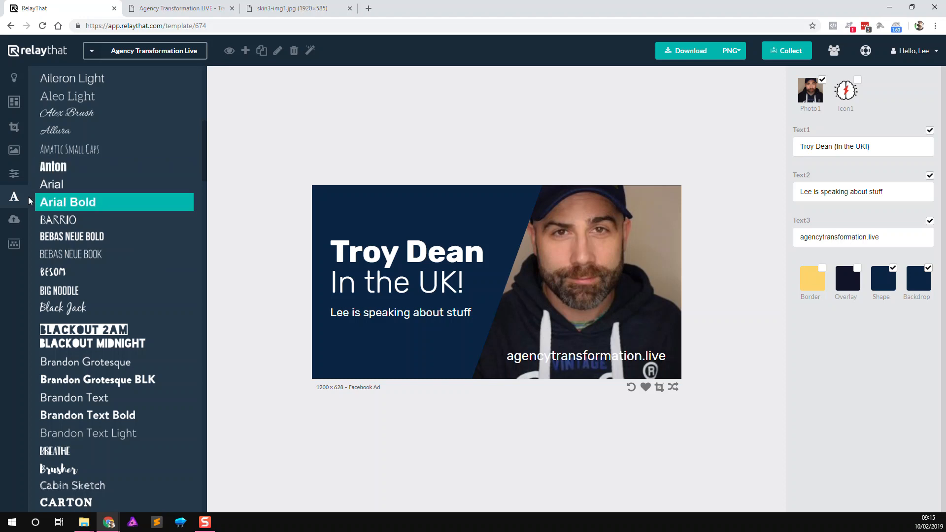
Replace Photo1 with the uploaded project photo of the short-haired man in the dark jacket.
left_click(14, 220)
left_click_drag(51, 173, 812, 87)
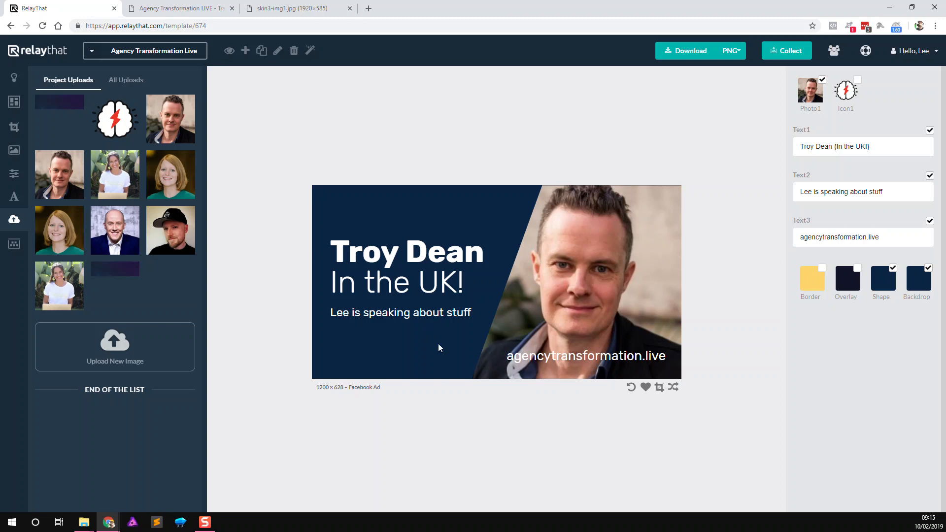
Try the border and the overlay on the ad, switching each on and off again.
left_click(823, 268)
left_click(822, 269)
left_click(858, 269)
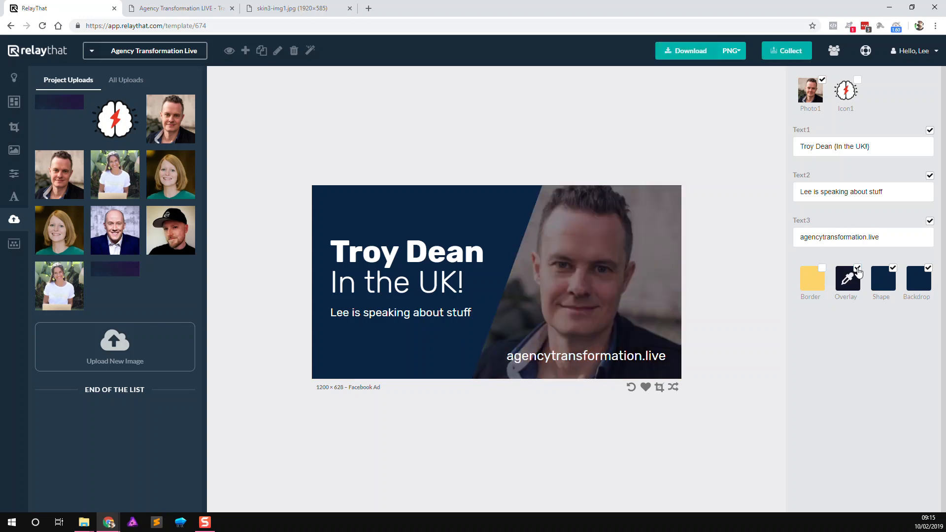
left_click(858, 269)
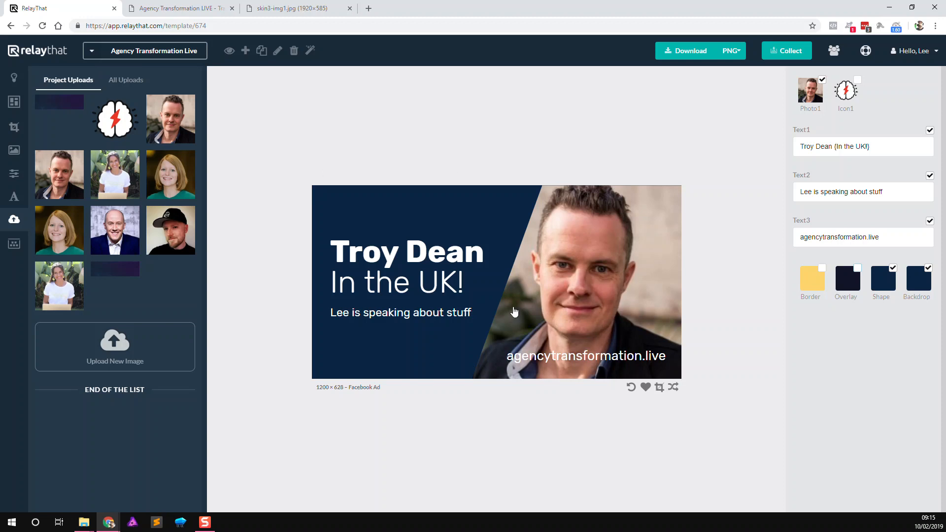
Apply the Facebook Ad layout with eight photo slots in two rows around a central heading stripe.
left_click(737, 52)
left_click(13, 101)
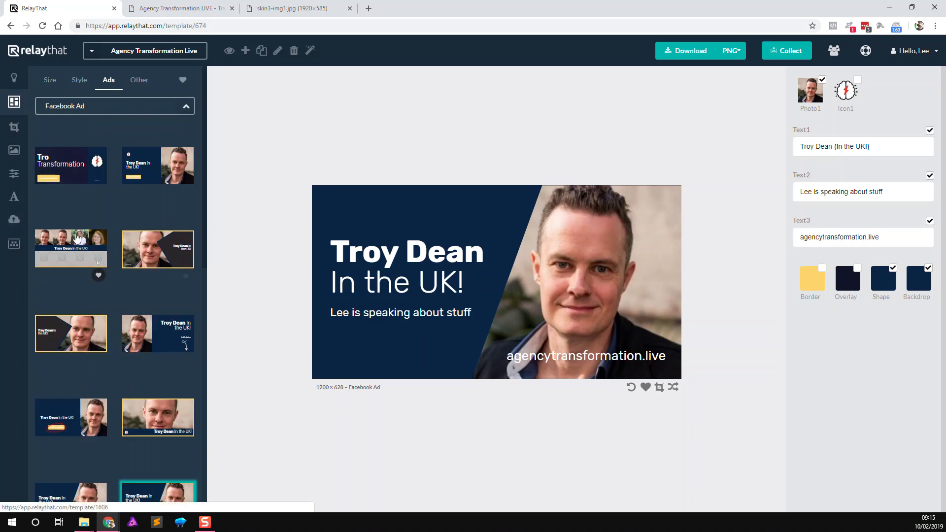
left_click(70, 243)
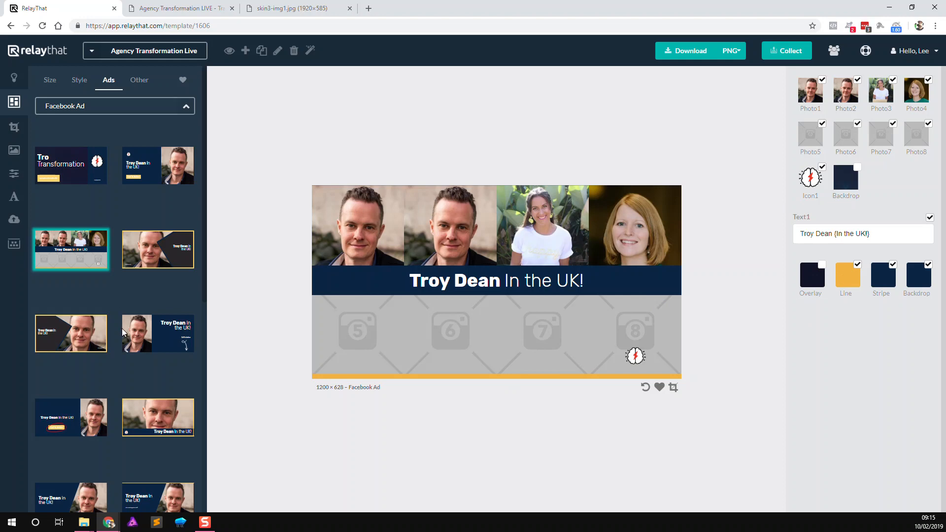
Try the yellow-bordered Facebook Ad layout with one large photo, an angled dark section and a button below the heading.
scroll(122, 328, "down", 2)
scroll(133, 338, "down", 5)
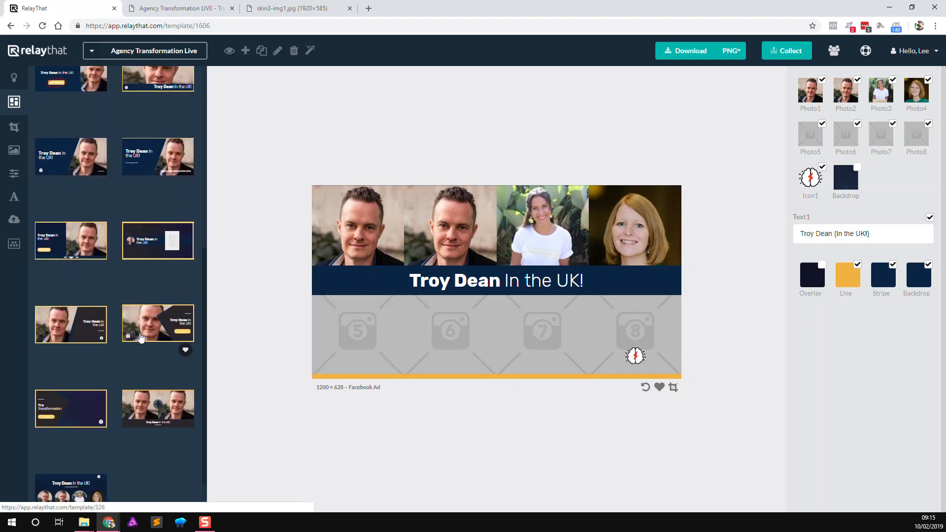
scroll(153, 311, "down", 1)
left_click(164, 282)
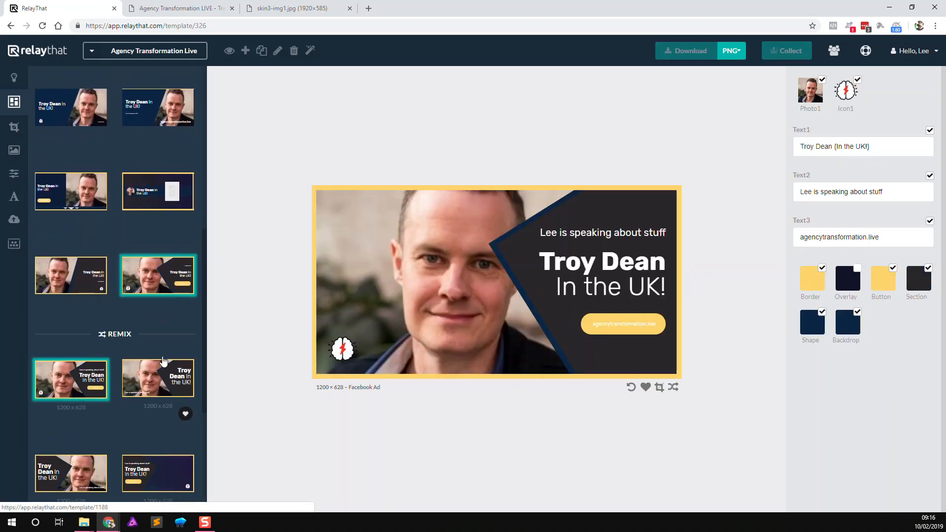
Apply the Facebook Ad layout with four circular photos in a row beneath the centred heading.
scroll(149, 414, "down", 1)
scroll(149, 414, "down", 2)
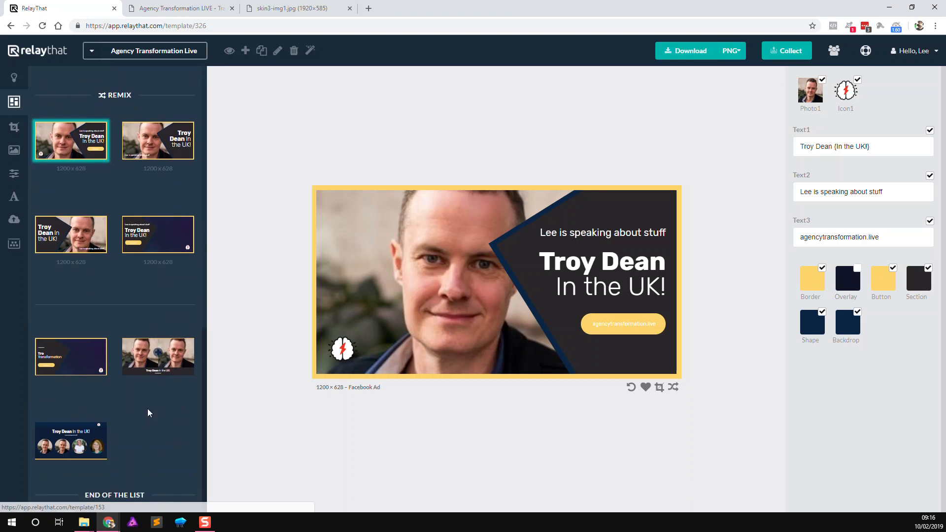
left_click(71, 439)
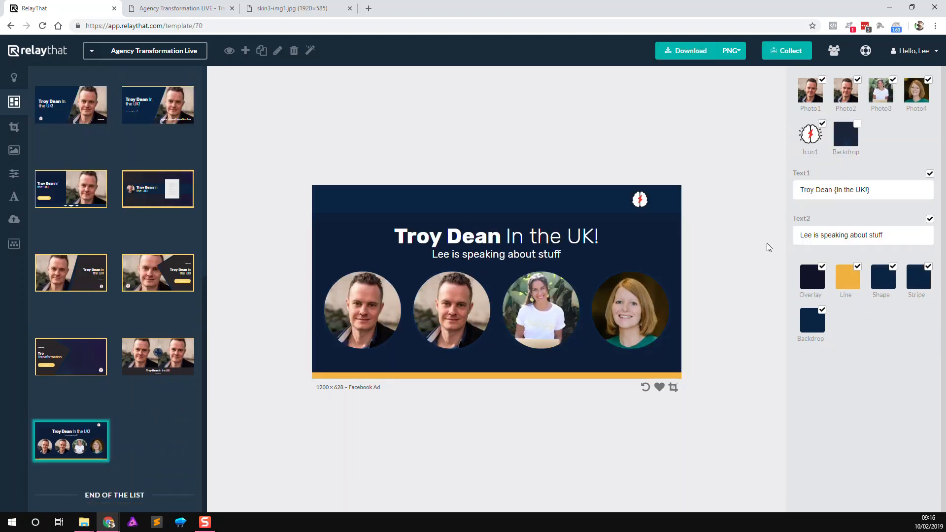
Replace the speaker's name and the bracketed text in Text1 so the heading reads "Agency {Trans}".
left_click(861, 188)
left_click_drag(828, 189, 757, 187)
key("Right")
key("Right")
key("shift+Home")
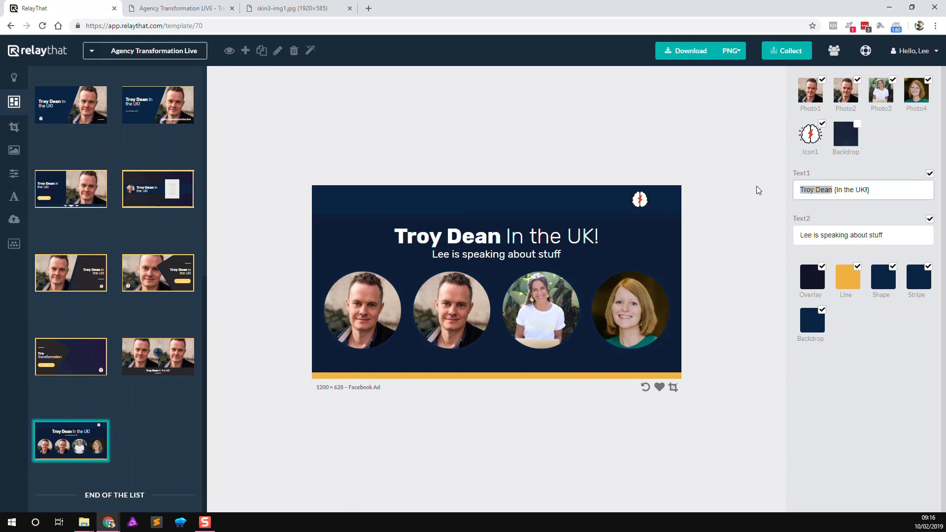
type("Agency")
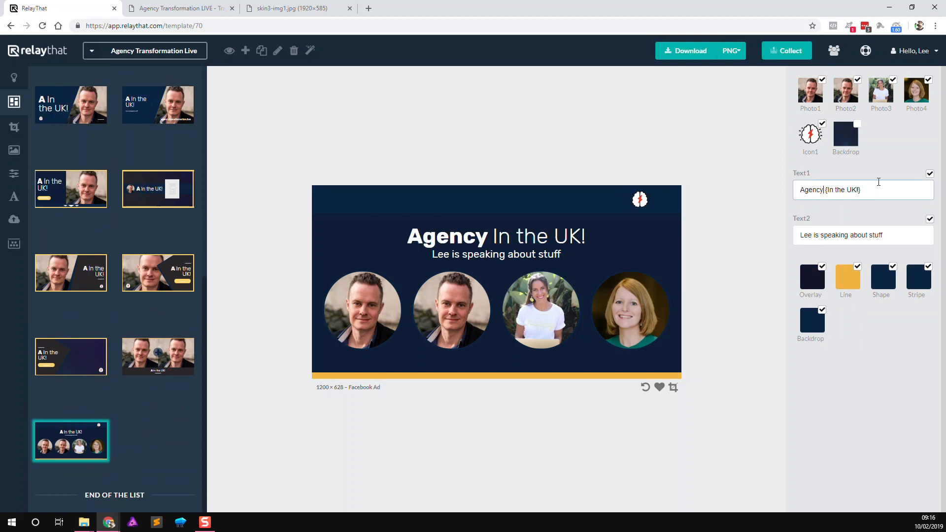
left_click_drag(829, 190, 850, 191)
type("Trans}")
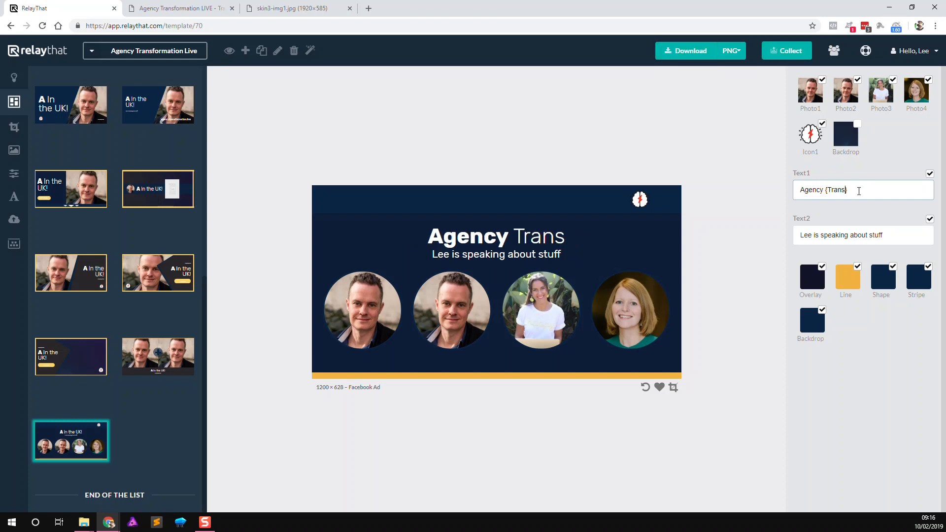